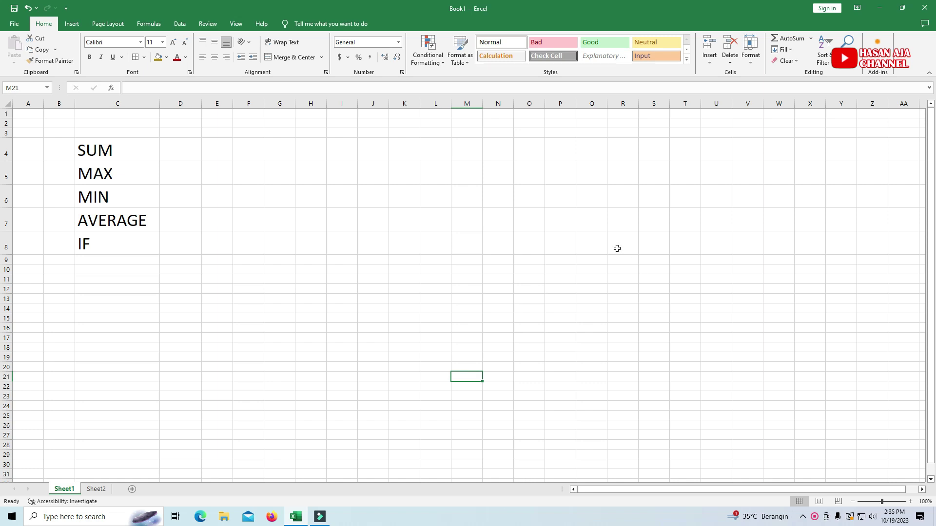
- Go over the SUM, MAX, MIN, AVERAGE and IF function labels listed on Sheet1
{"action": "left_click", "coordinate": [136, 151]}
{"action": "left_click", "coordinate": [138, 172]}
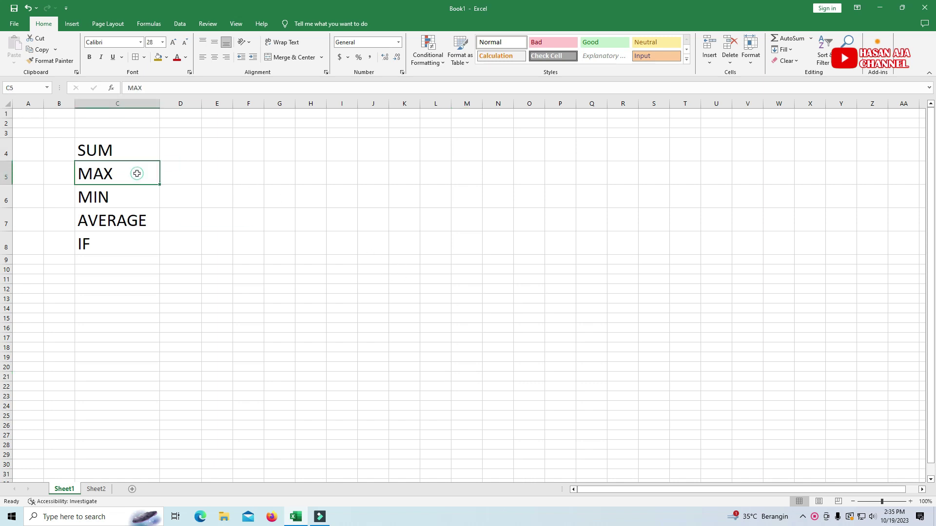
{"action": "left_click", "coordinate": [135, 199]}
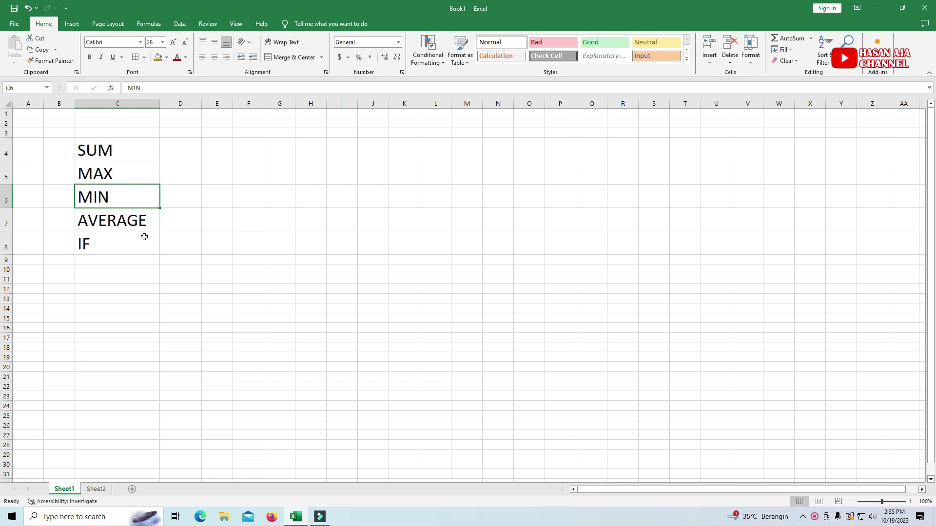
{"action": "left_click", "coordinate": [135, 221]}
{"action": "left_click", "coordinate": [130, 243]}
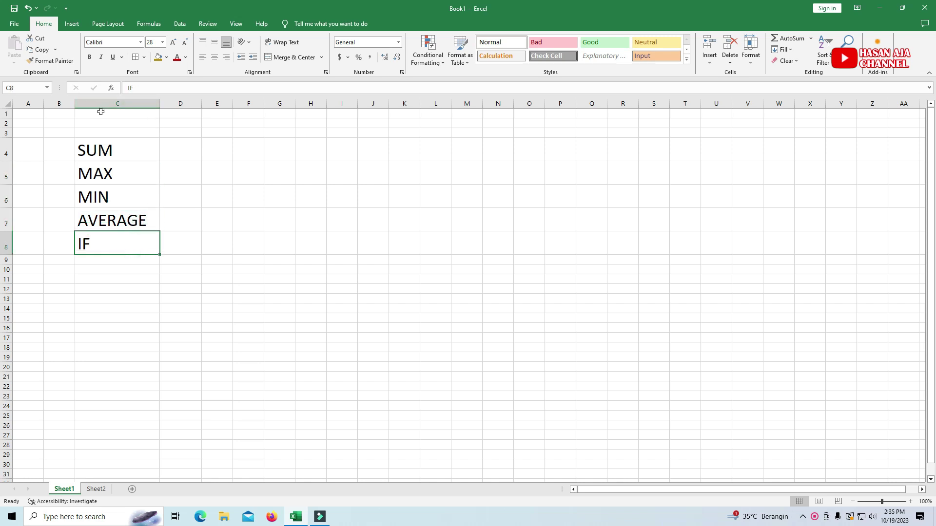
{"action": "left_click", "coordinate": [137, 148]}
{"action": "left_click", "coordinate": [182, 153]}
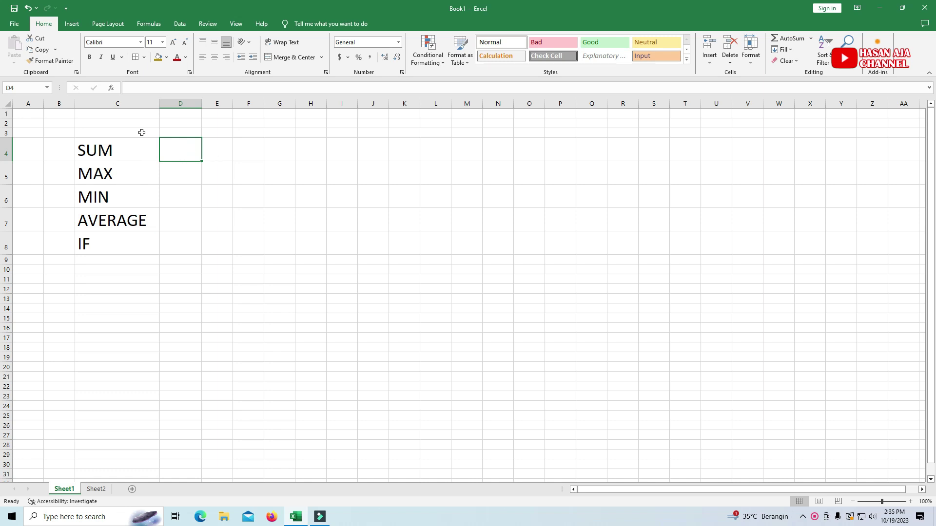
{"action": "left_click", "coordinate": [123, 175]}
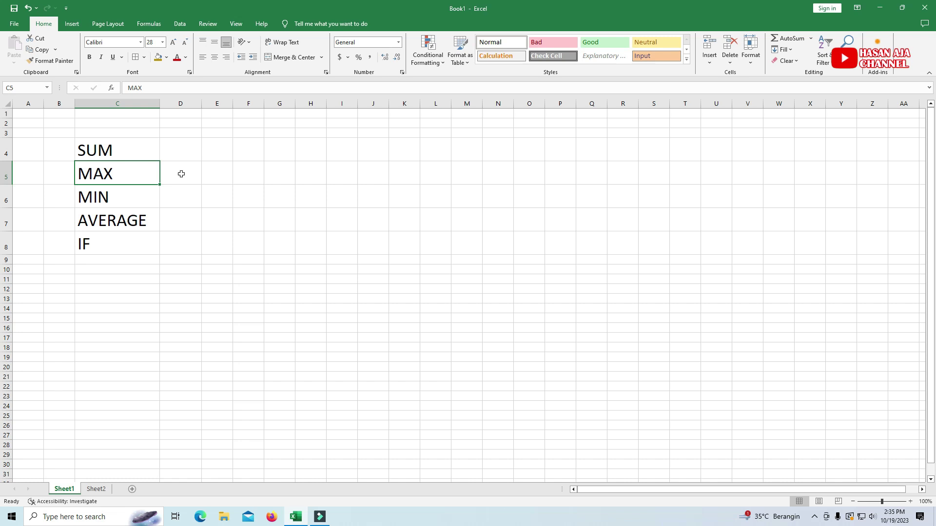
{"action": "left_click", "coordinate": [124, 200]}
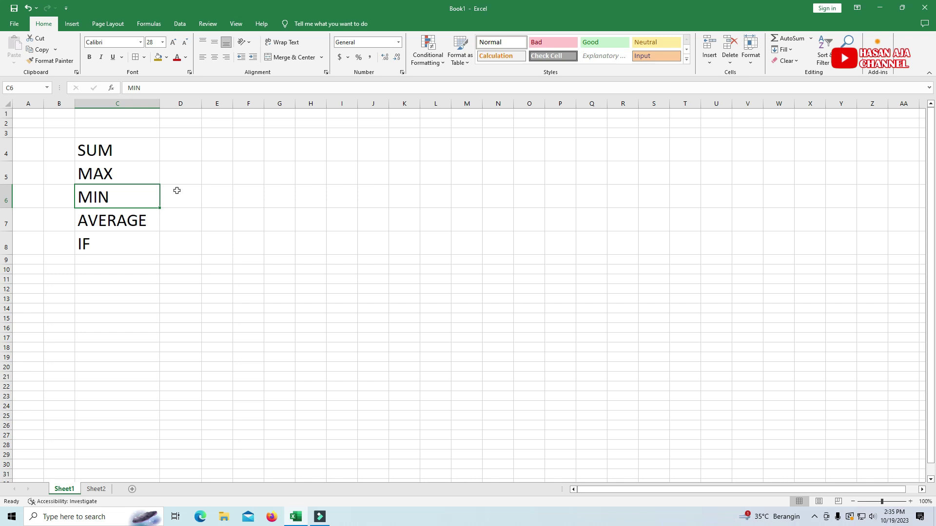
{"action": "left_click", "coordinate": [110, 227]}
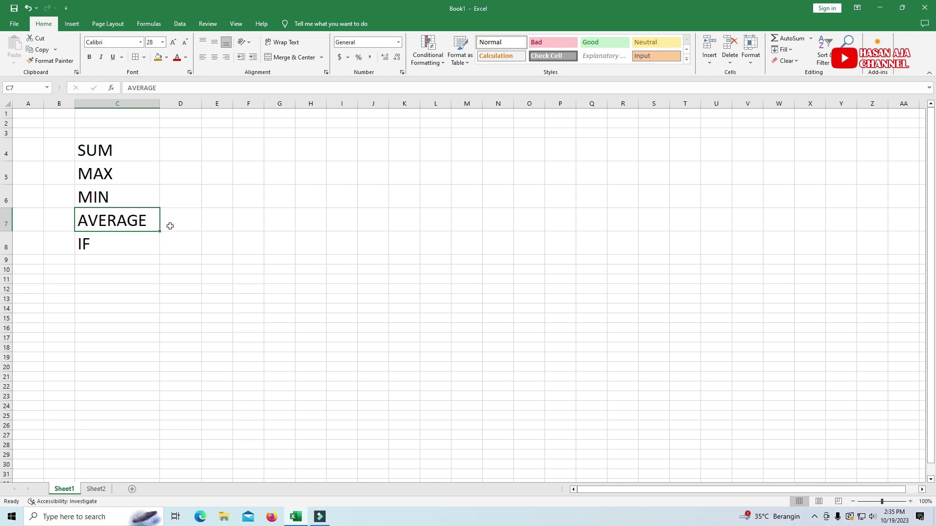
{"action": "left_click", "coordinate": [122, 244]}
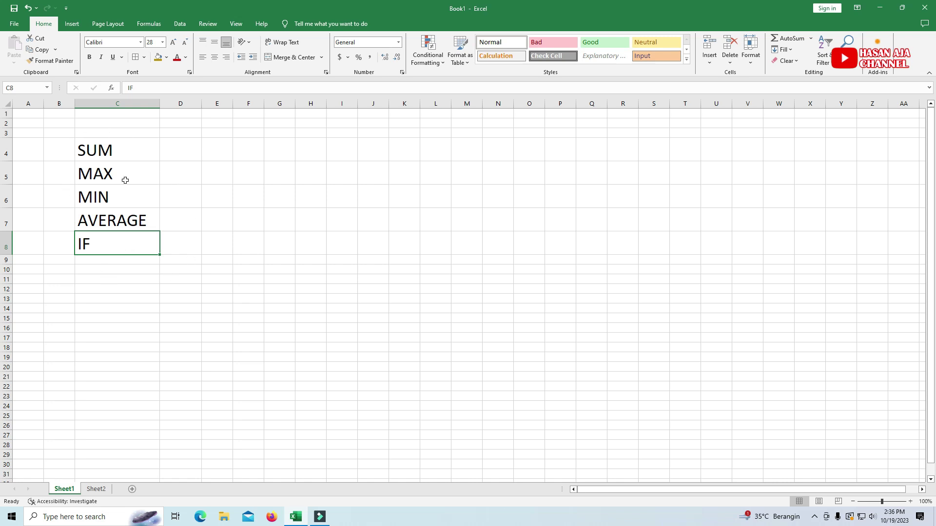
{"action": "left_click", "coordinate": [132, 203]}
{"action": "left_click", "coordinate": [119, 152]}
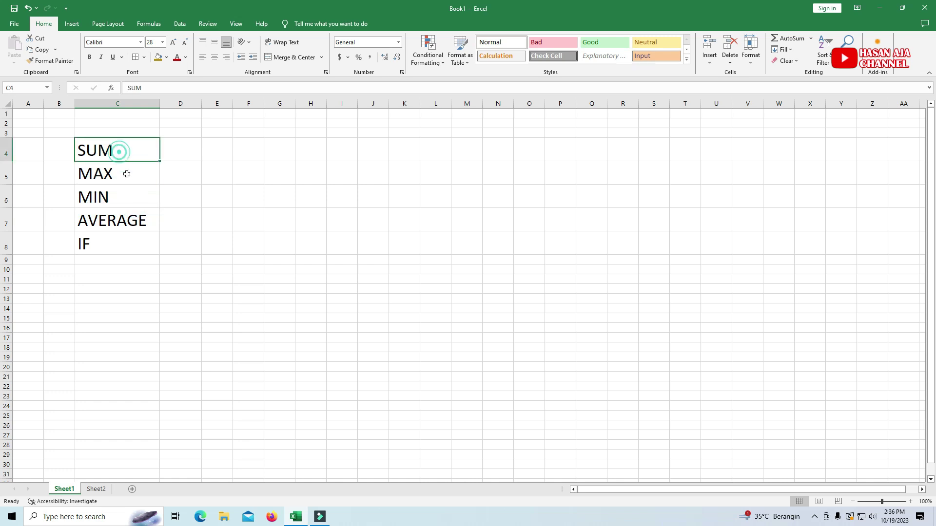
{"action": "left_click", "coordinate": [128, 176]}
{"action": "left_click", "coordinate": [132, 199]}
{"action": "left_click", "coordinate": [131, 223]}
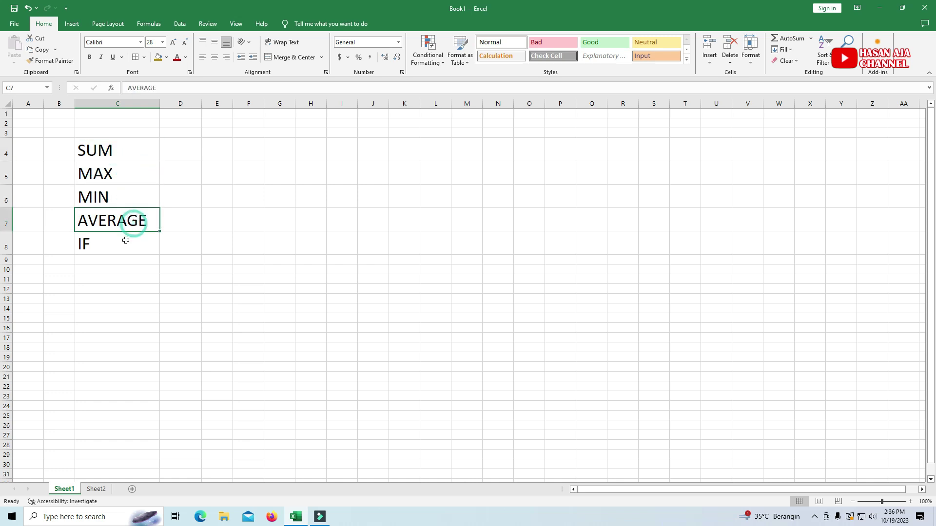
{"action": "left_click", "coordinate": [128, 319]}
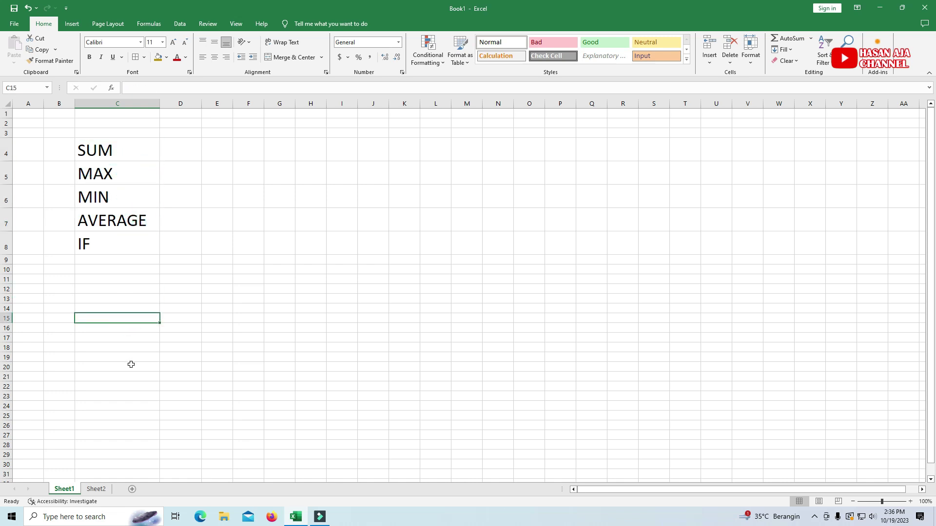
- On Sheet2, clear the RATA-RATA NILAI values (H10:H21) and the KETERANGAN remarks (I10:I22)
{"action": "left_click", "coordinate": [96, 490]}
{"action": "left_click", "coordinate": [268, 430]}
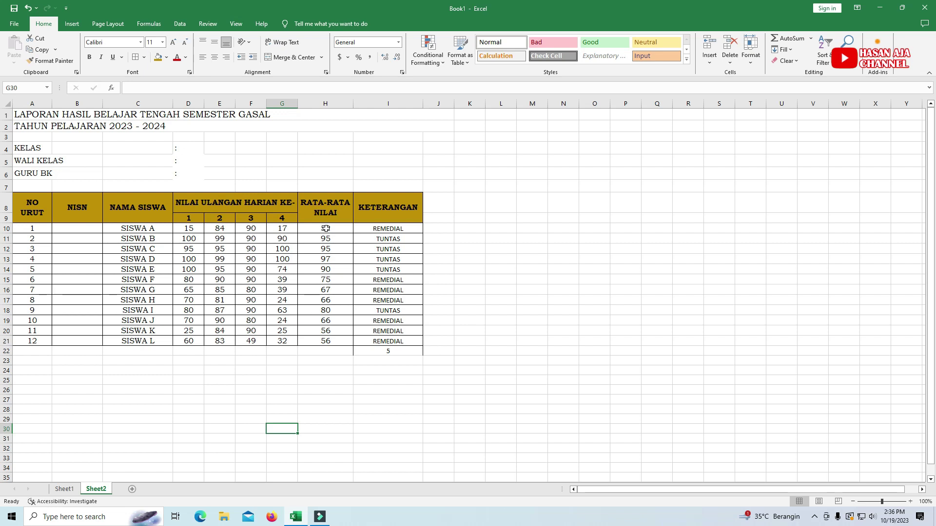
{"action": "left_click", "coordinate": [326, 228]}
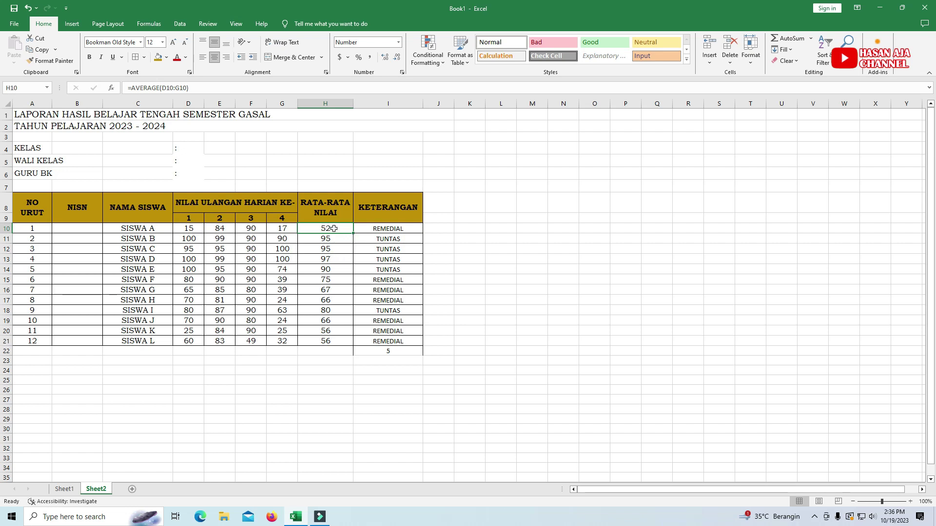
{"action": "left_click_drag", "start_coordinate": [335, 228], "coordinate": [337, 341]}
{"action": "key", "text": "Delete"}
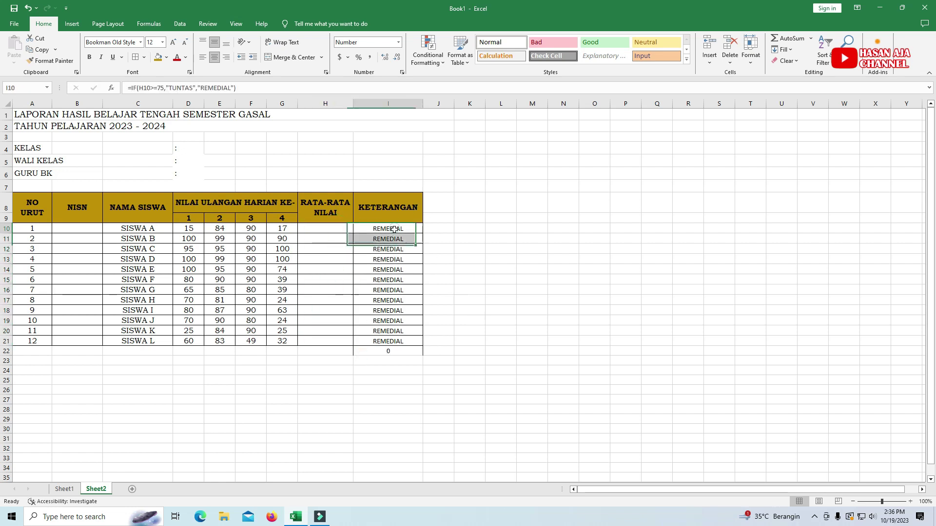
{"action": "left_click_drag", "start_coordinate": [394, 230], "coordinate": [399, 351]}
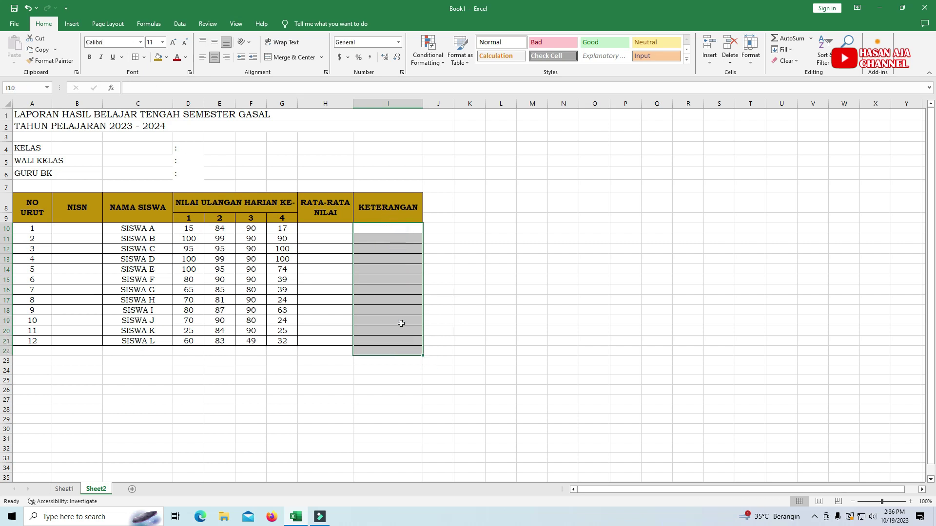
{"action": "key", "text": "Delete"}
{"action": "left_click", "coordinate": [499, 228]}
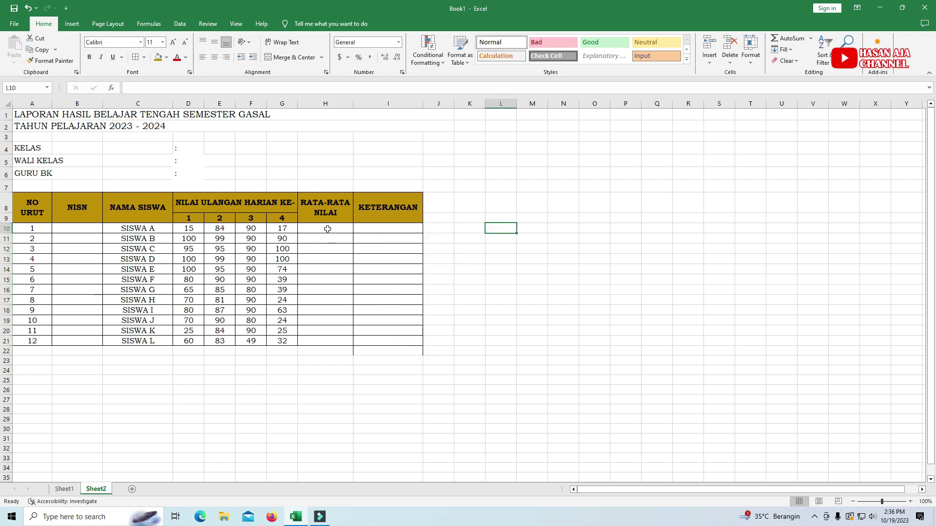
{"action": "left_click", "coordinate": [327, 228]}
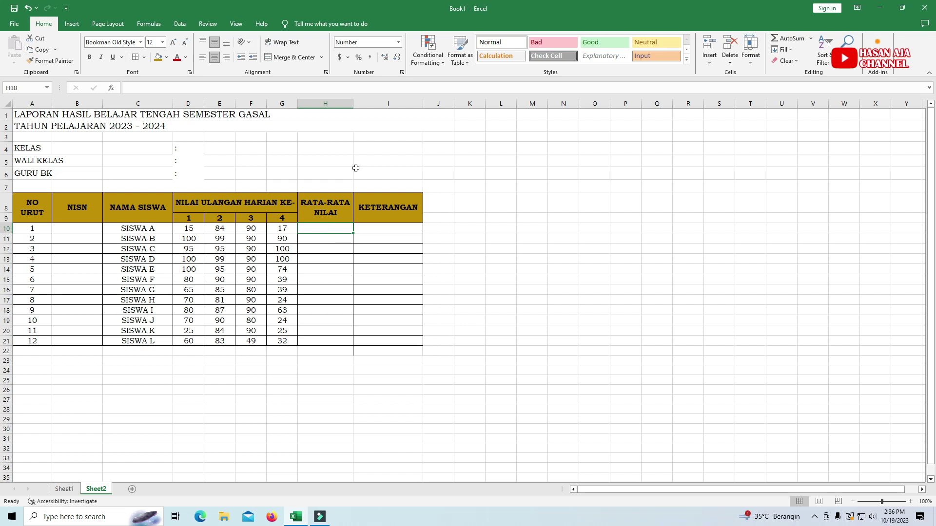
- Enter =AVERAGE(D10:G10) in H10, giving the first student's average of 52
{"action": "type", "text": "="}
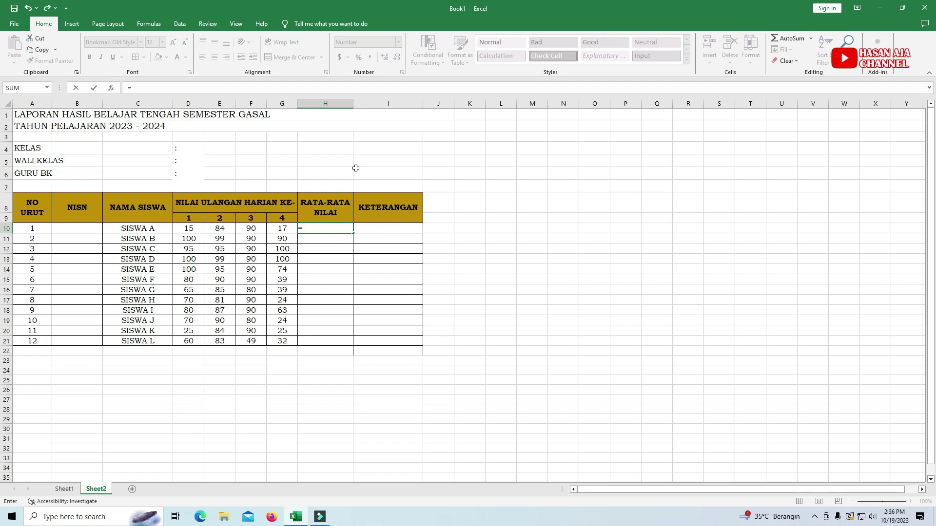
{"action": "type", "text": "aver"}
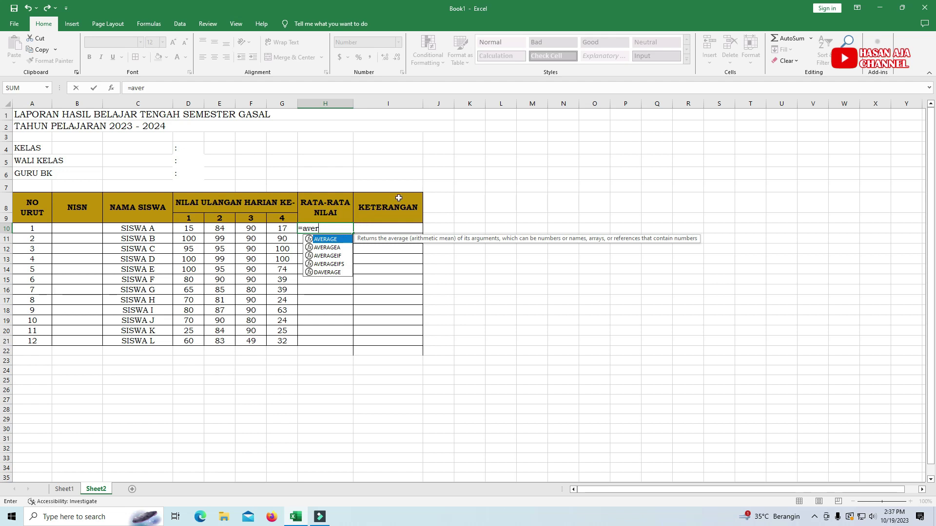
{"action": "type", "text": "age"}
{"action": "type", "text": "("}
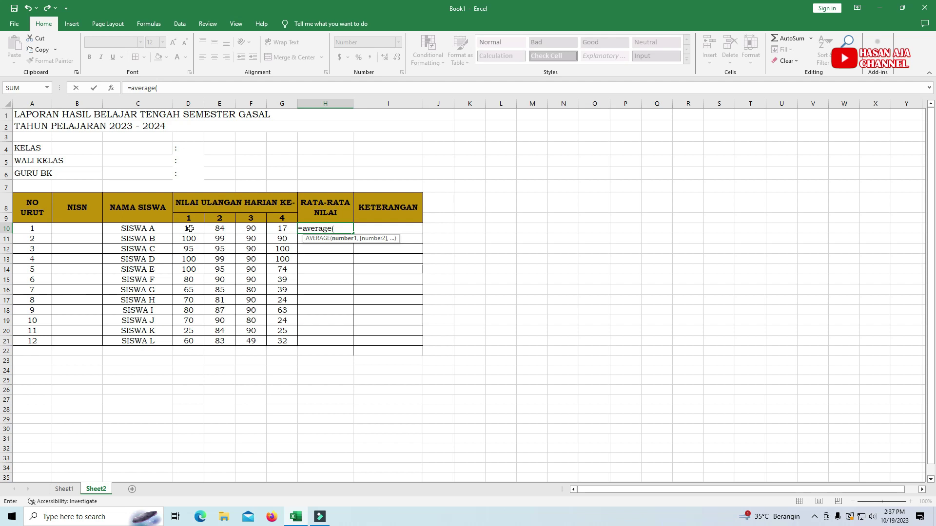
{"action": "left_click_drag", "start_coordinate": [189, 229], "coordinate": [275, 225]}
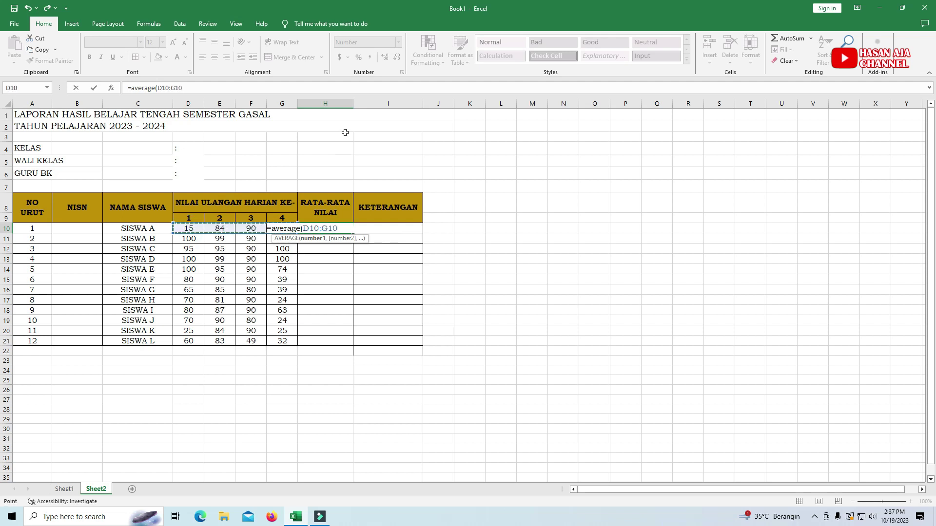
{"action": "key", "text": "Return"}
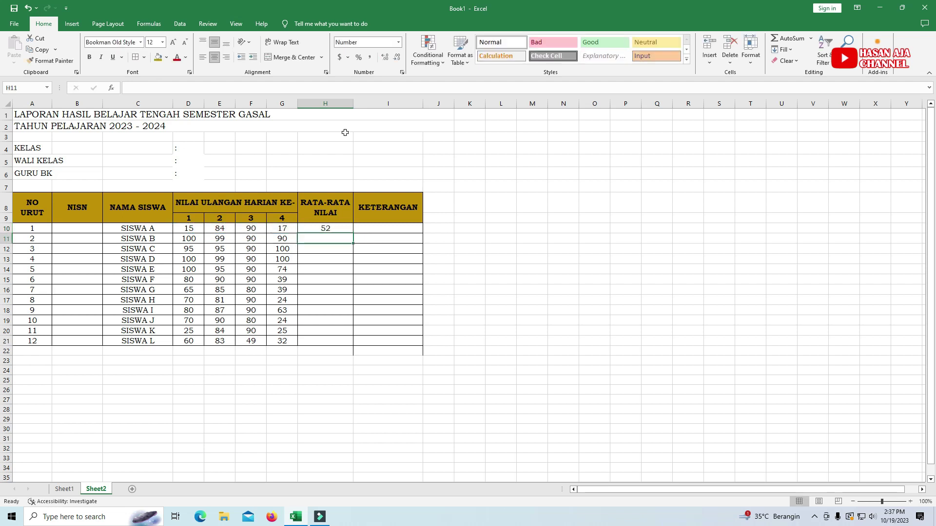
- Copy H10's AVERAGE formula down into H11:H21 so every student has an average
{"action": "left_click", "coordinate": [314, 227]}
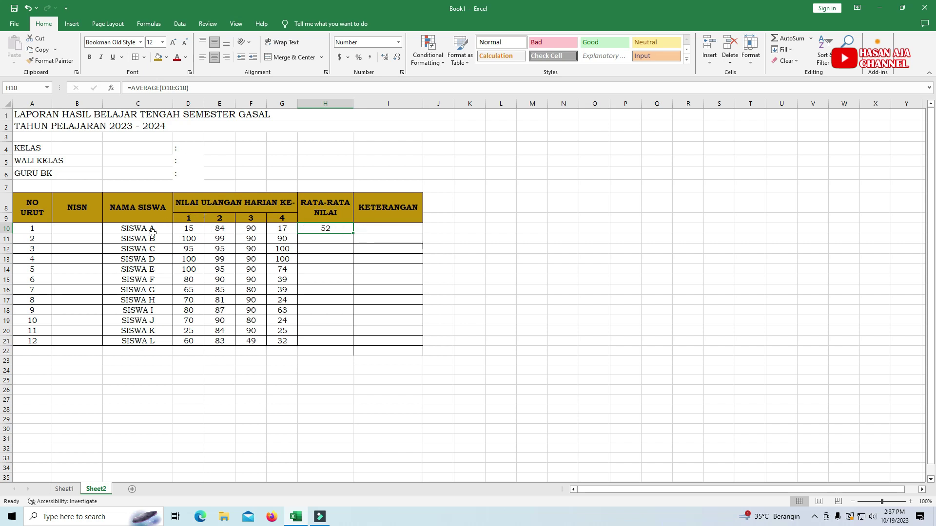
{"action": "left_click", "coordinate": [327, 228]}
{"action": "left_click_drag", "start_coordinate": [353, 235], "coordinate": [355, 345]}
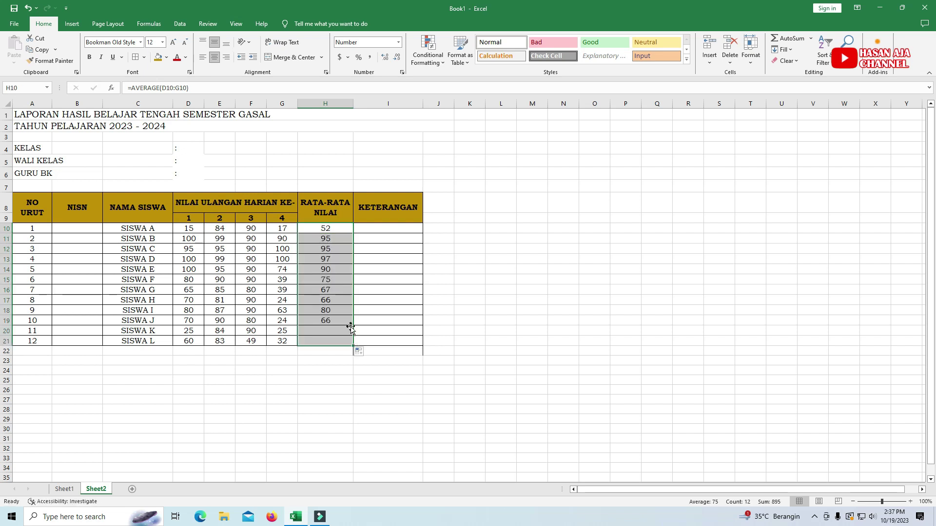
{"action": "left_click", "coordinate": [355, 235]}
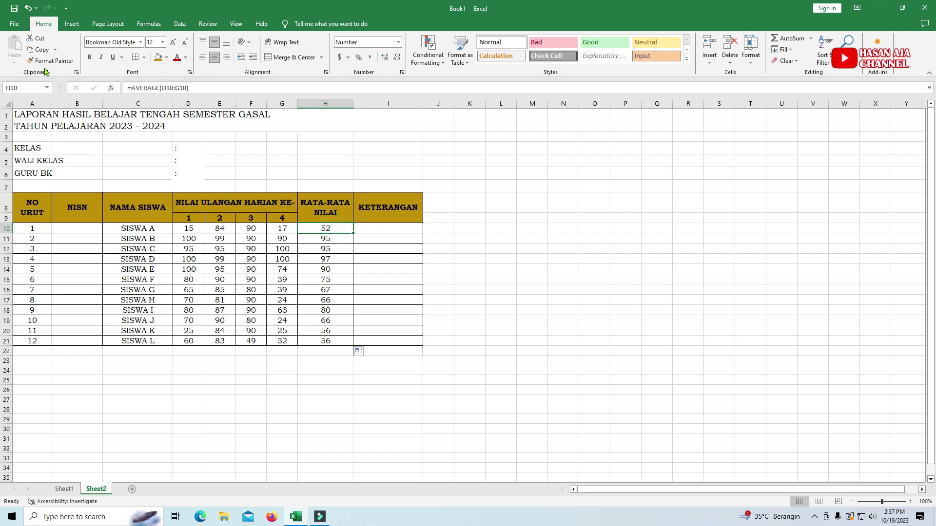
{"action": "left_click", "coordinate": [41, 49]}
{"action": "left_click_drag", "start_coordinate": [335, 240], "coordinate": [327, 341]}
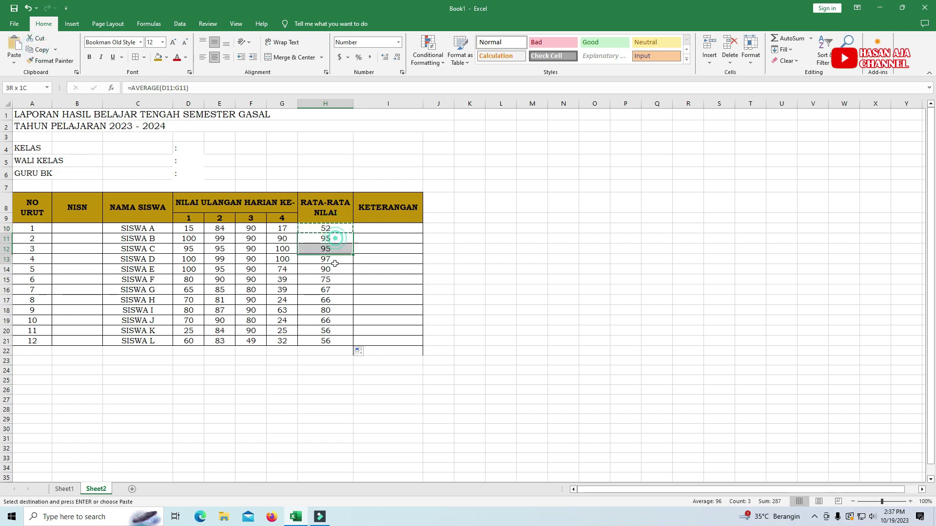
{"action": "left_click", "coordinate": [14, 48]}
{"action": "left_click", "coordinate": [325, 239]}
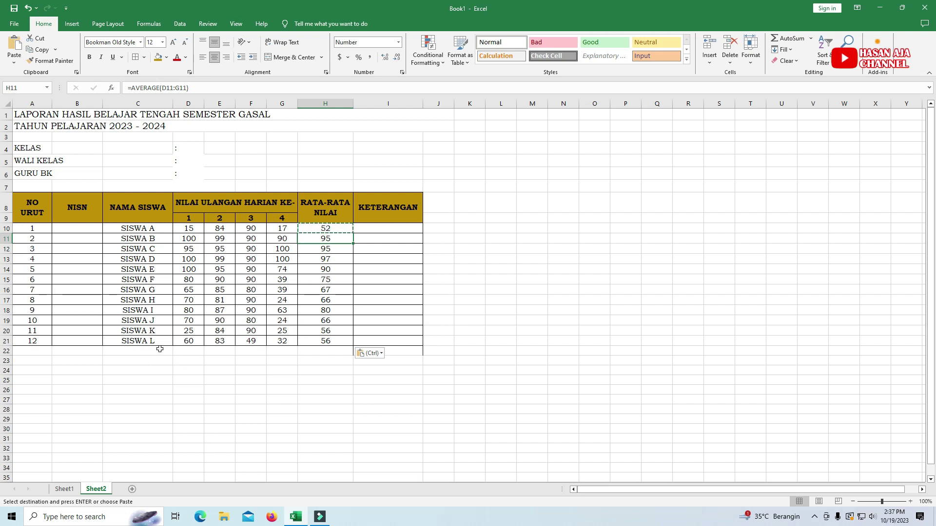
{"action": "left_click", "coordinate": [160, 349]}
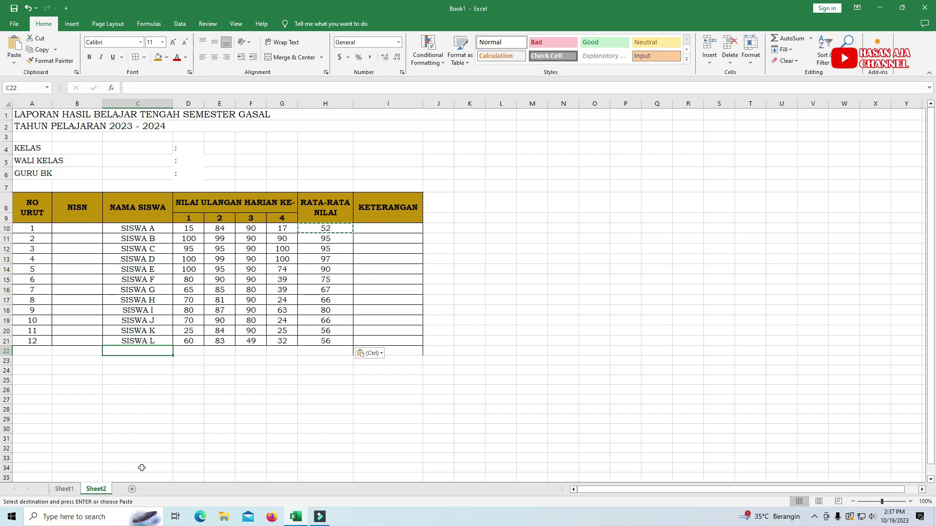
- Type a MAX label in C22 and enter =MAX(H10:H21) in H22, giving 97
{"action": "type", "text": "max"}
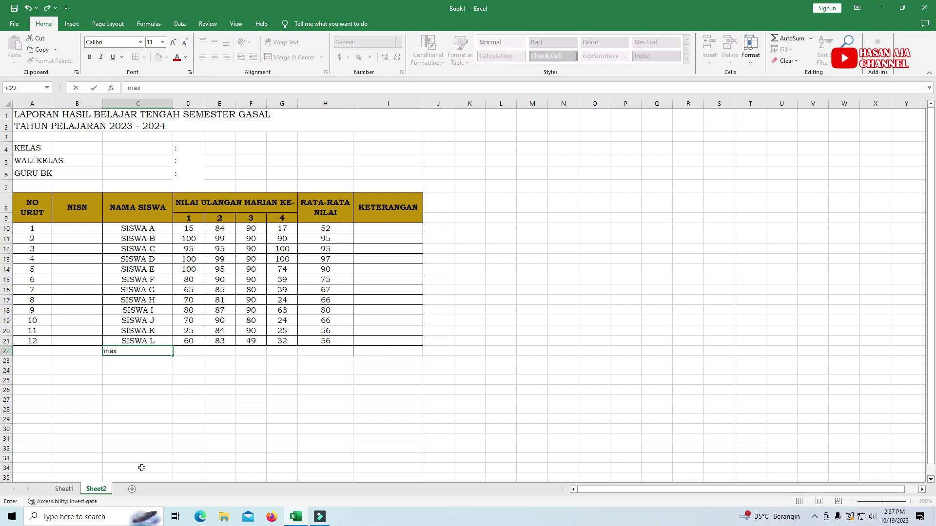
{"action": "type", "text": "MAX"}
{"action": "key", "text": "Return"}
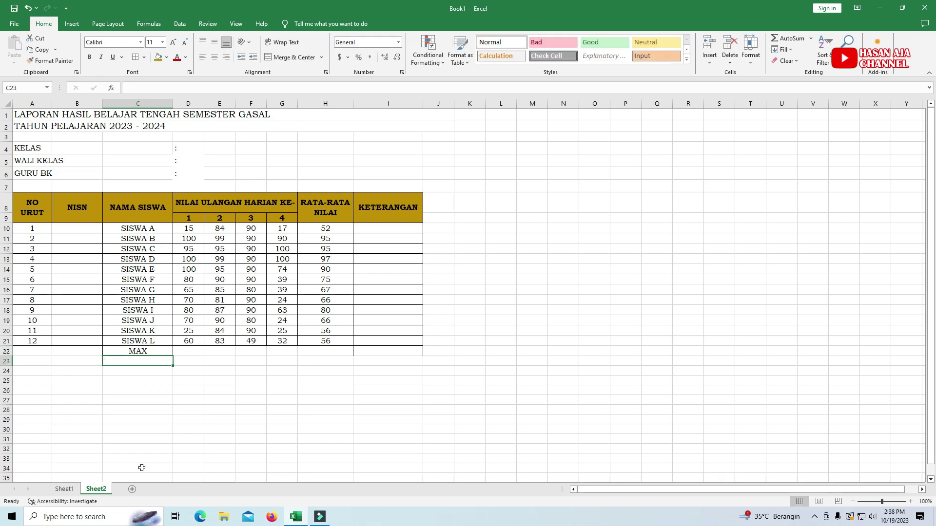
{"action": "left_click", "coordinate": [189, 351]}
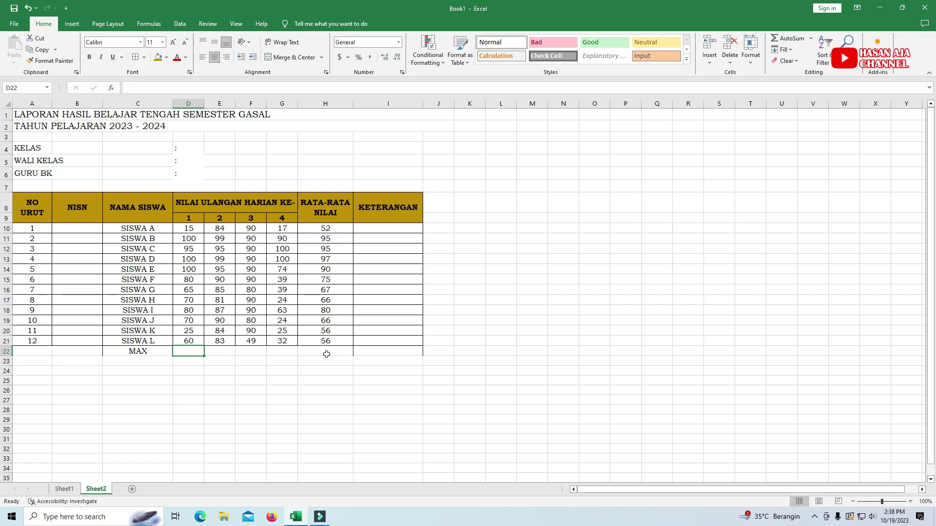
{"action": "left_click", "coordinate": [337, 353]}
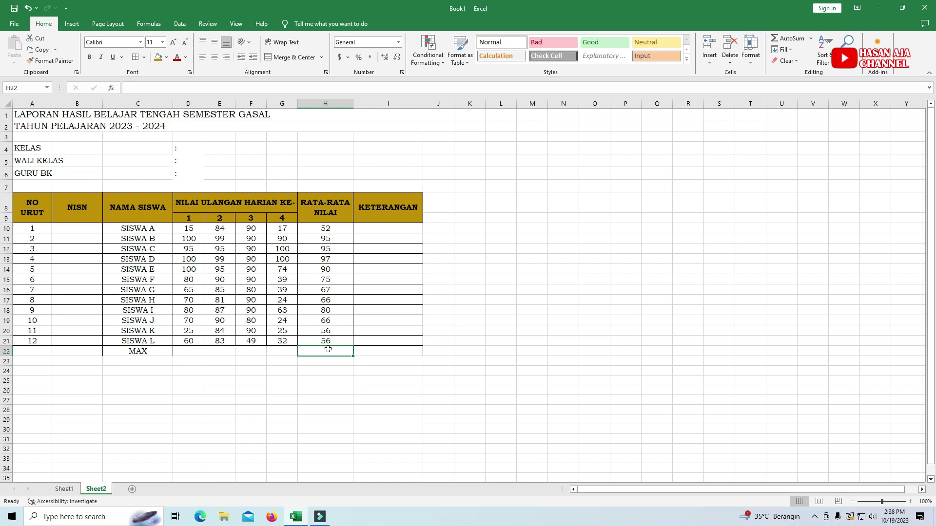
{"action": "left_click", "coordinate": [163, 352]}
{"action": "left_click", "coordinate": [340, 349]}
{"action": "type", "text": "="}
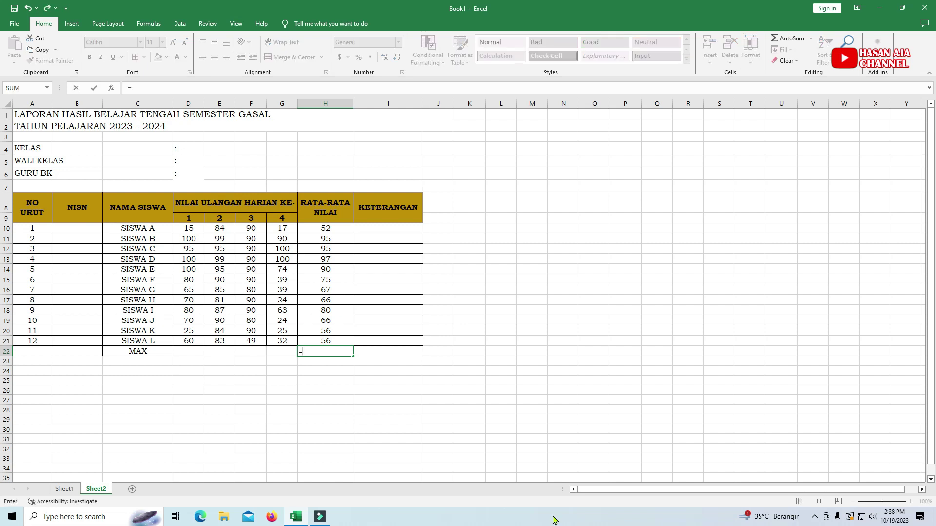
{"action": "type", "text": "max"}
{"action": "key", "text": "Tab"}
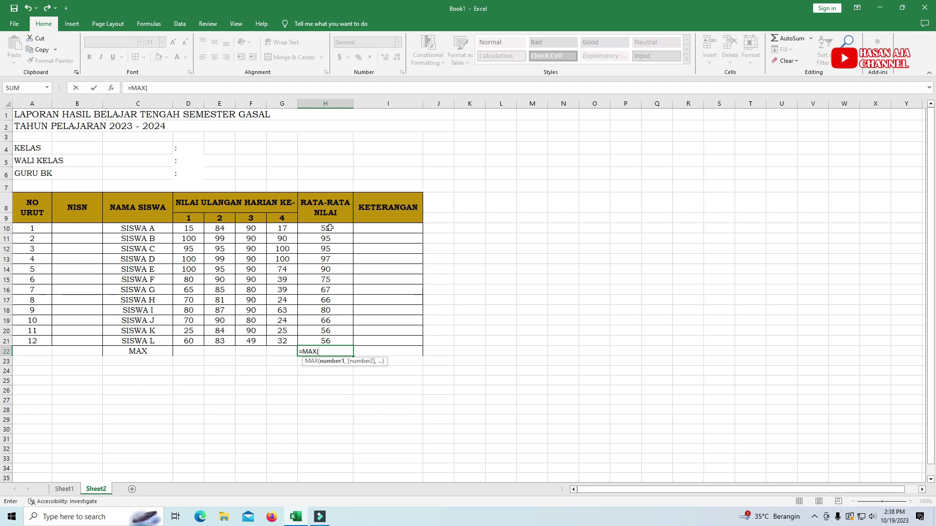
{"action": "left_click_drag", "start_coordinate": [330, 229], "coordinate": [325, 340]}
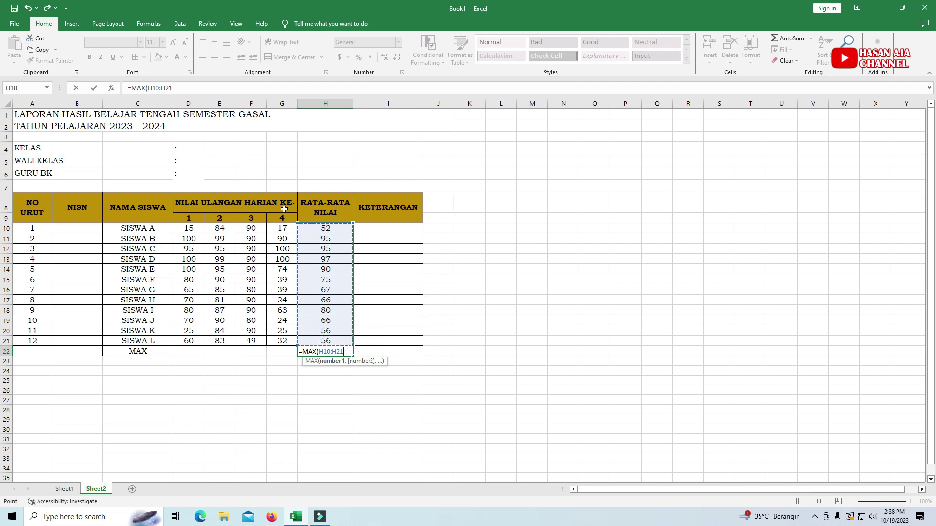
{"action": "key", "text": "Return"}
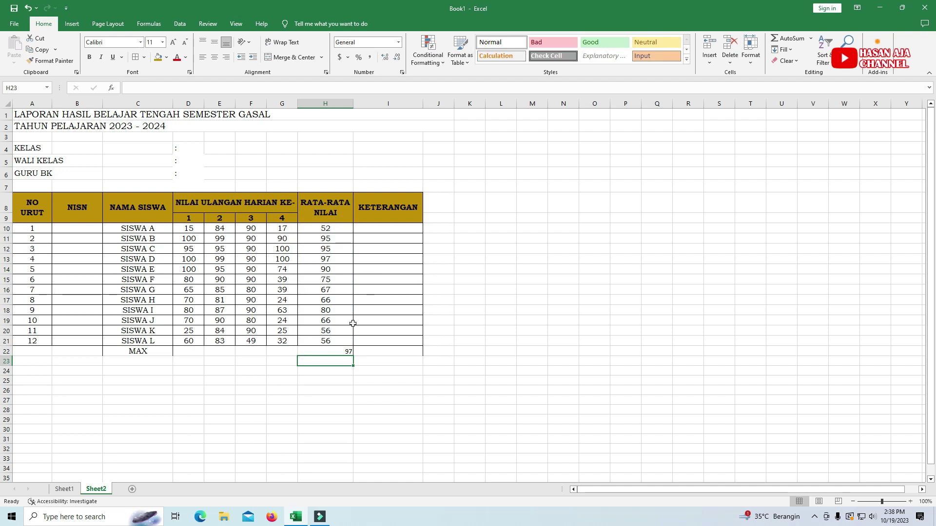
- Move the MAX label from C22 into G22, beside the 97 result
{"action": "left_click", "coordinate": [342, 352]}
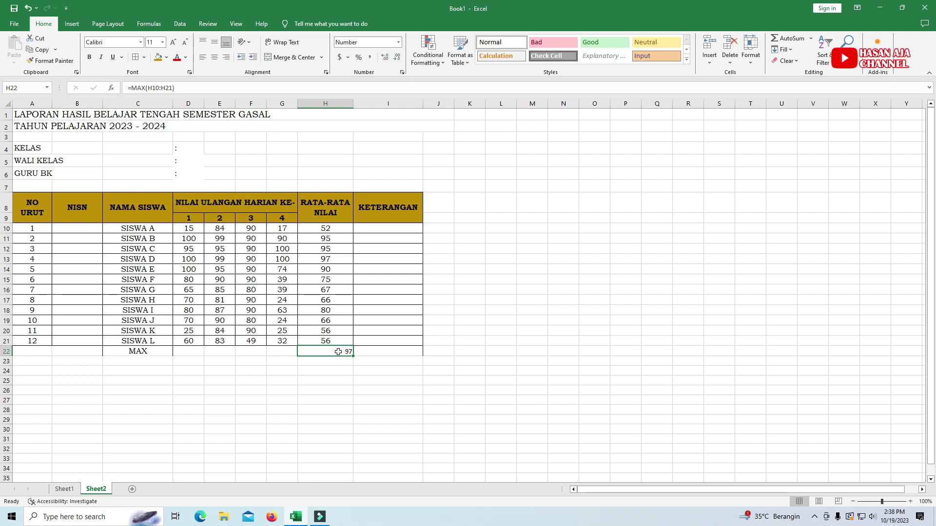
{"action": "left_click", "coordinate": [140, 354]}
{"action": "mouse_move", "coordinate": [142, 358]}
{"action": "left_mouse_down"}
{"action": "mouse_move", "coordinate": [299, 358]}
{"action": "mouse_move", "coordinate": [287, 360]}
{"action": "left_mouse_up"}
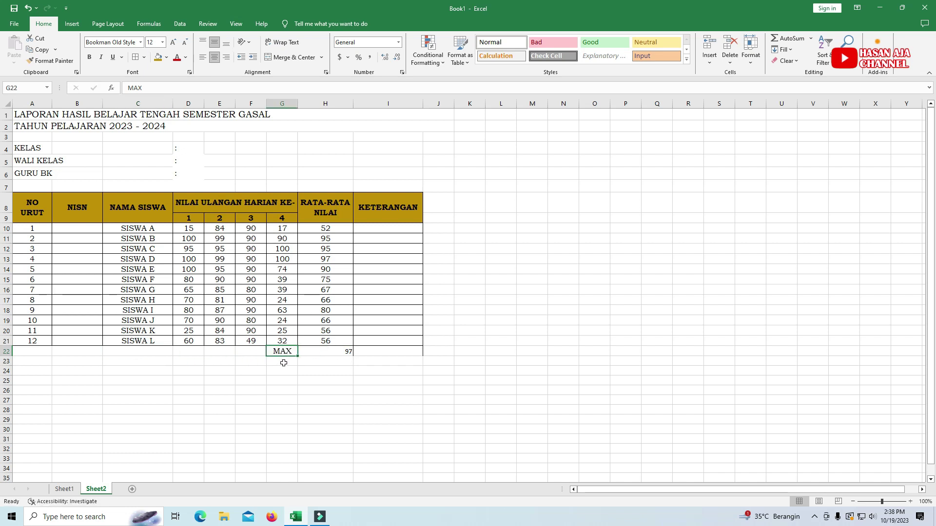
{"action": "key", "text": "Return"}
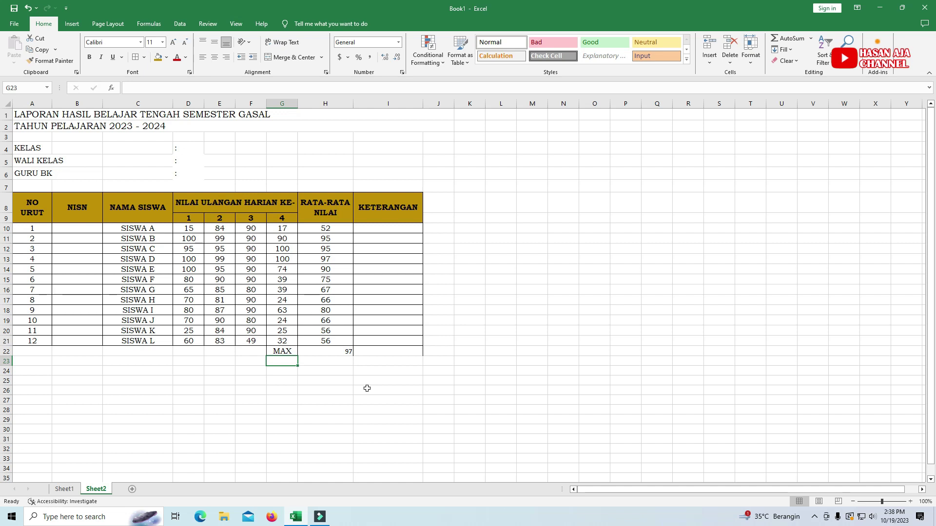
- Add a right-aligned MIN label in G23
{"action": "type", "text": "MIN"}
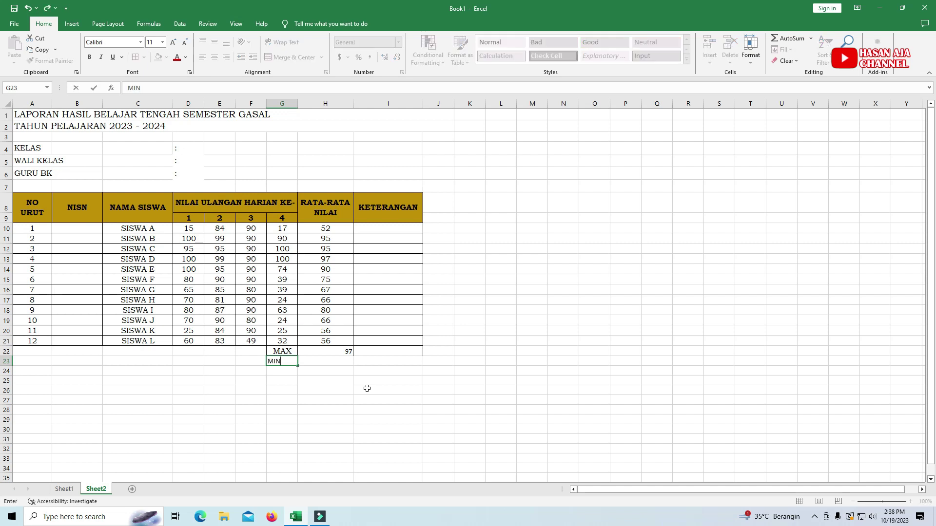
{"action": "key", "text": "Return"}
{"action": "left_click", "coordinate": [283, 361]}
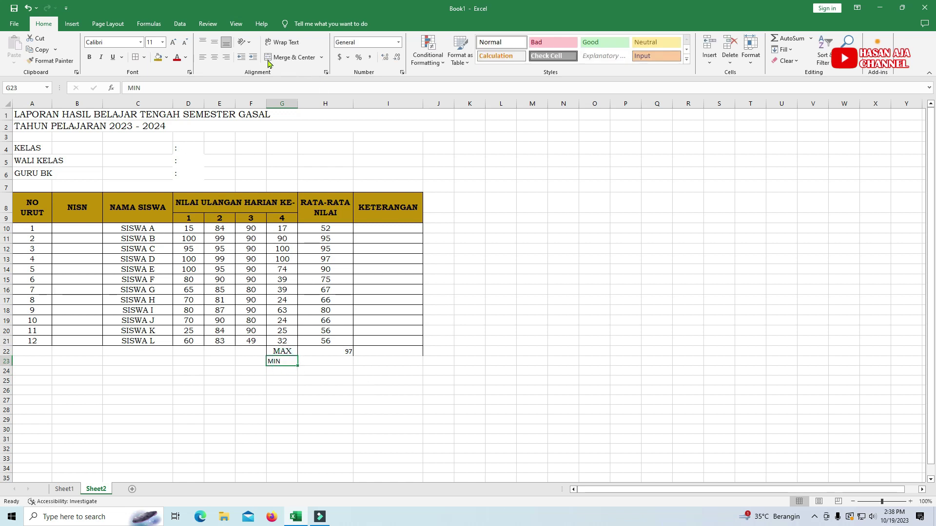
{"action": "left_click", "coordinate": [226, 57]}
- Enter =MIN(H10:H21) in H23, showing the lowest average of 52
{"action": "left_click", "coordinate": [336, 363]}
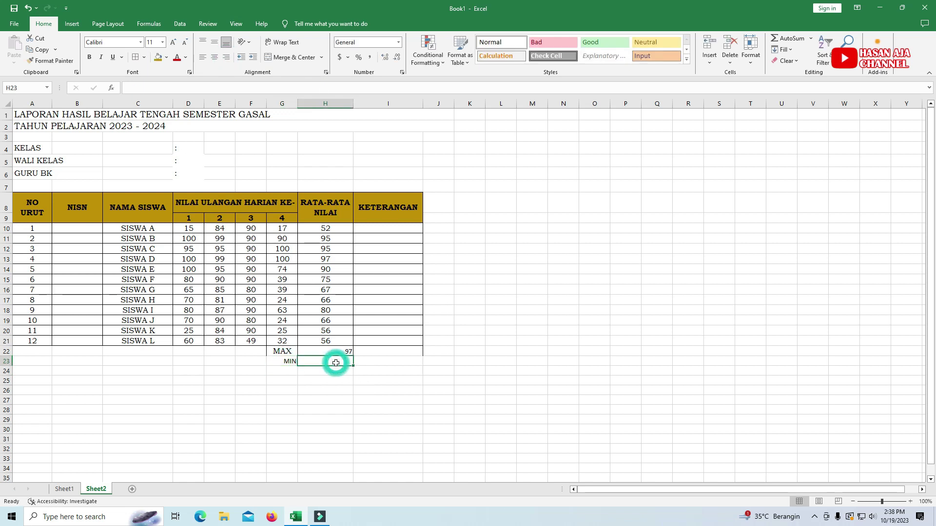
{"action": "type", "text": "=min"}
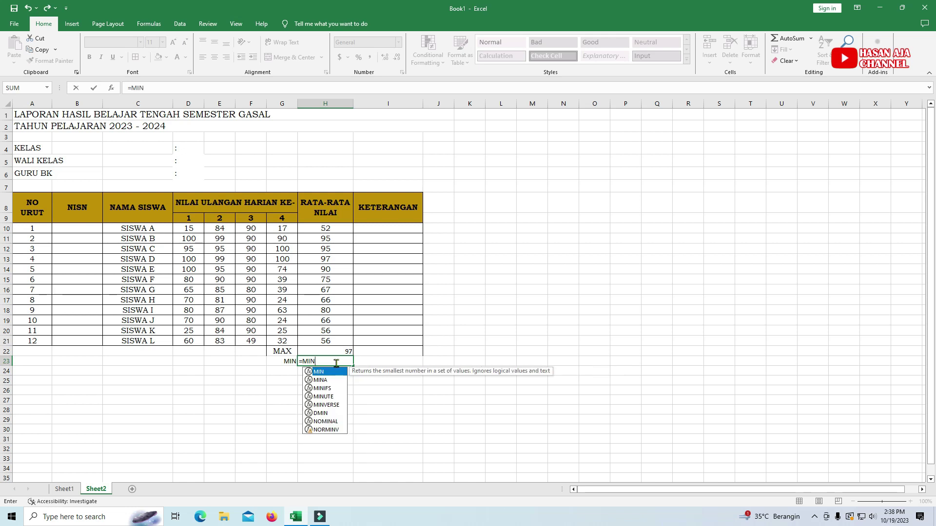
{"action": "key", "text": "Tab"}
{"action": "left_click_drag", "start_coordinate": [332, 227], "coordinate": [337, 340]}
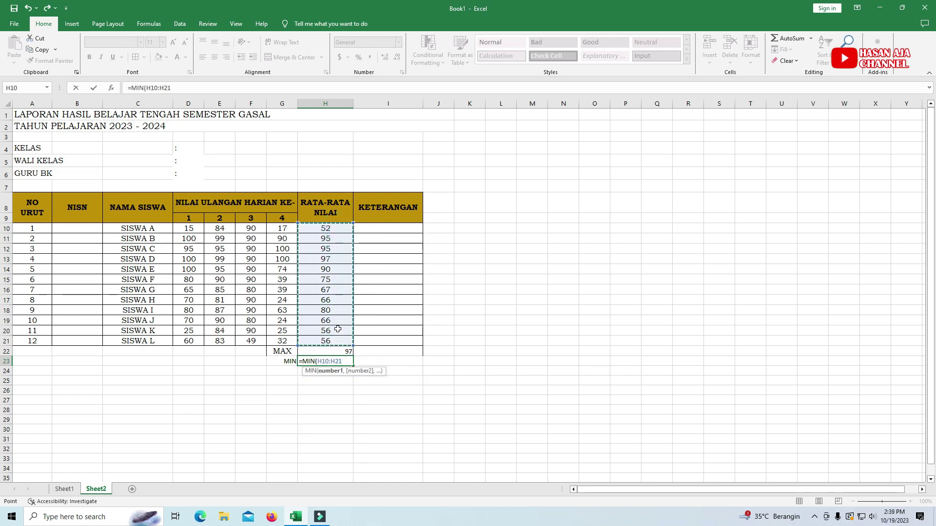
{"action": "key", "text": "Return"}
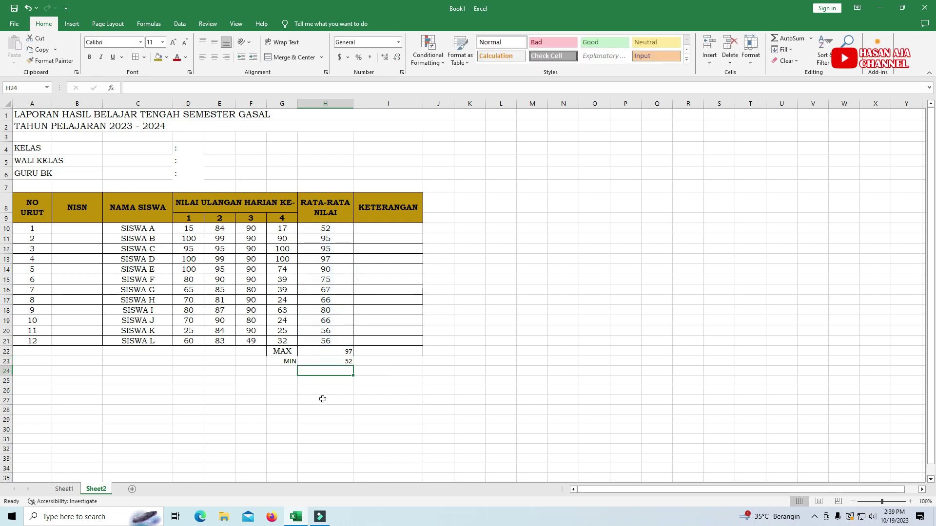
{"action": "left_click", "coordinate": [332, 361]}
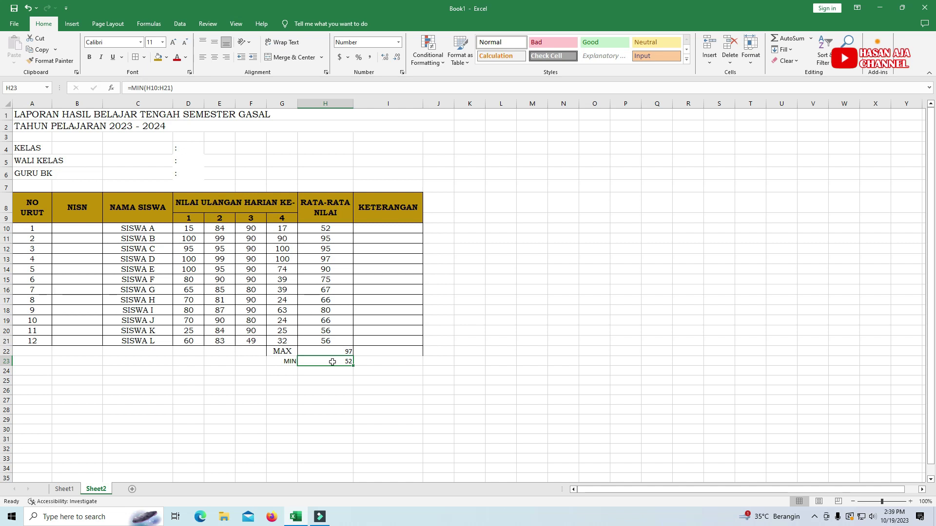
{"action": "left_click", "coordinate": [285, 371]}
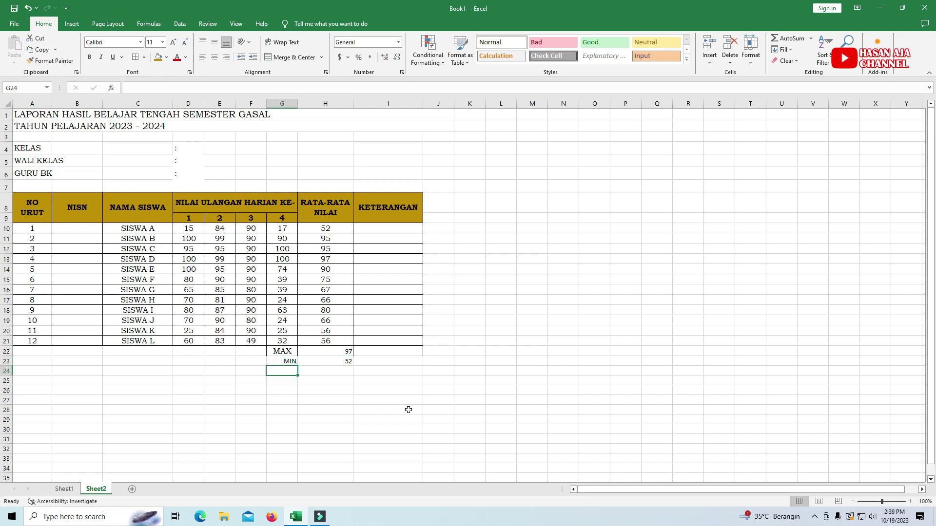
- Add a SUM label in G24 and right-align the MAX, MIN and SUM labels
{"action": "type", "text": "SUM"}
{"action": "key", "text": "Tab"}
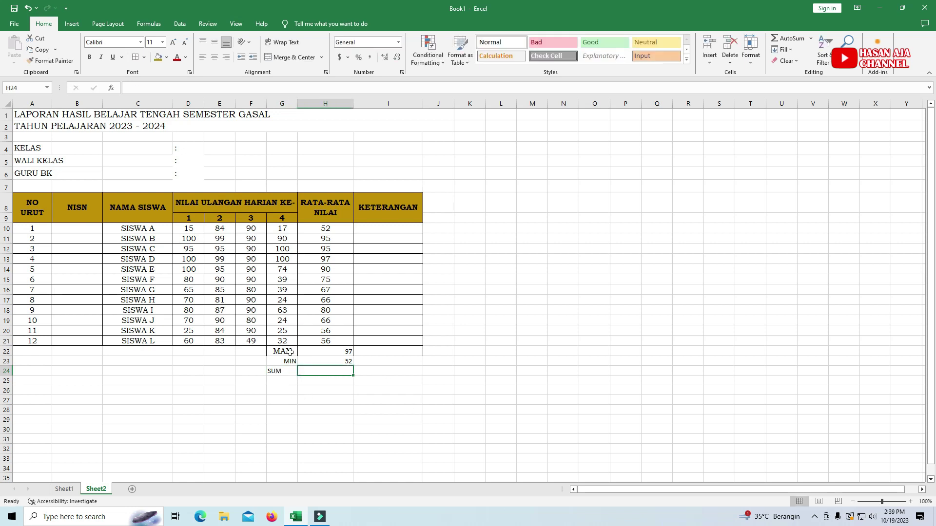
{"action": "left_click_drag", "start_coordinate": [290, 351], "coordinate": [287, 372]}
{"action": "left_click", "coordinate": [226, 57]}
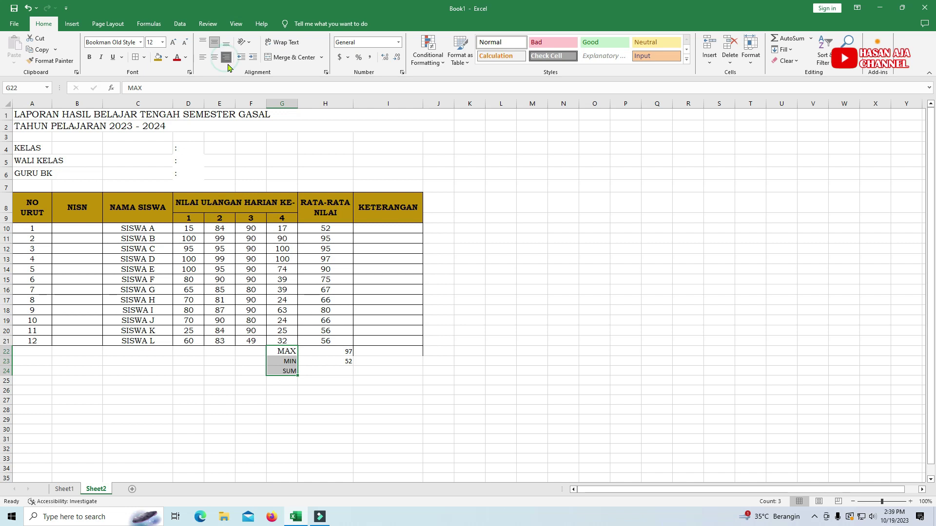
- Enter =SUM(H10:H21) in H24, totalling the averages at 895
{"action": "left_click", "coordinate": [333, 374]}
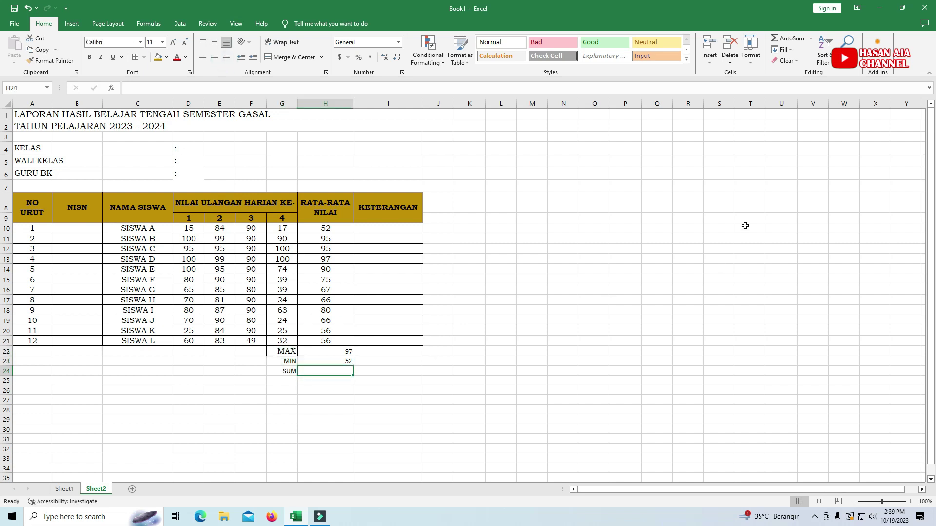
{"action": "type", "text": "=SUM("}
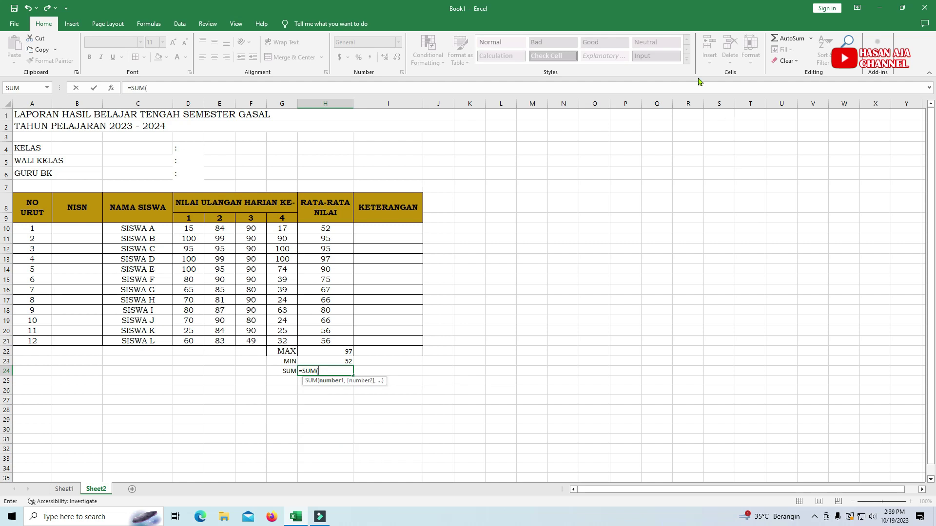
{"action": "left_click_drag", "start_coordinate": [338, 228], "coordinate": [344, 340]}
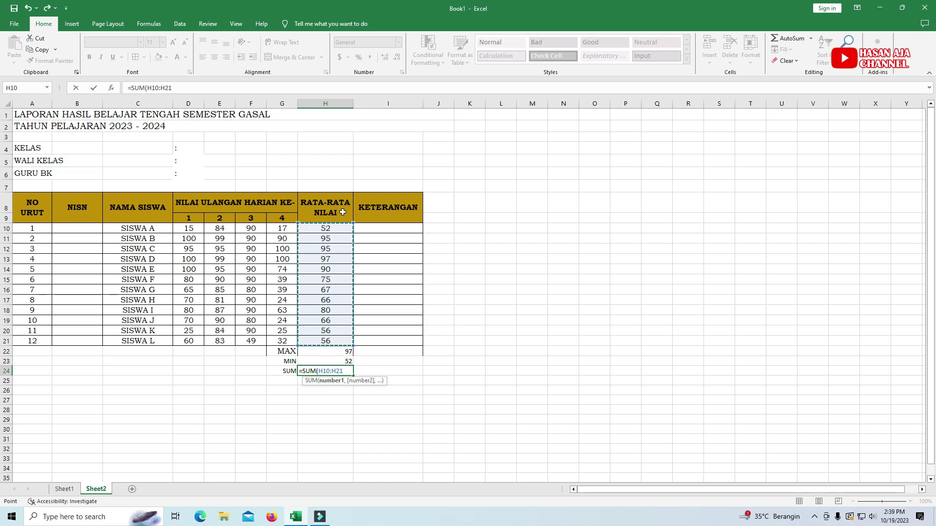
{"action": "key", "text": "Return"}
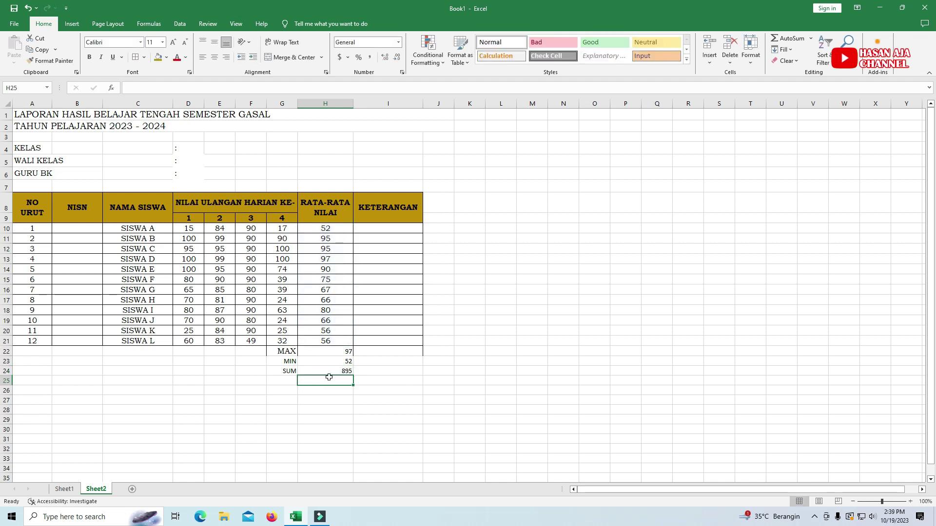
{"action": "left_click", "coordinate": [333, 371]}
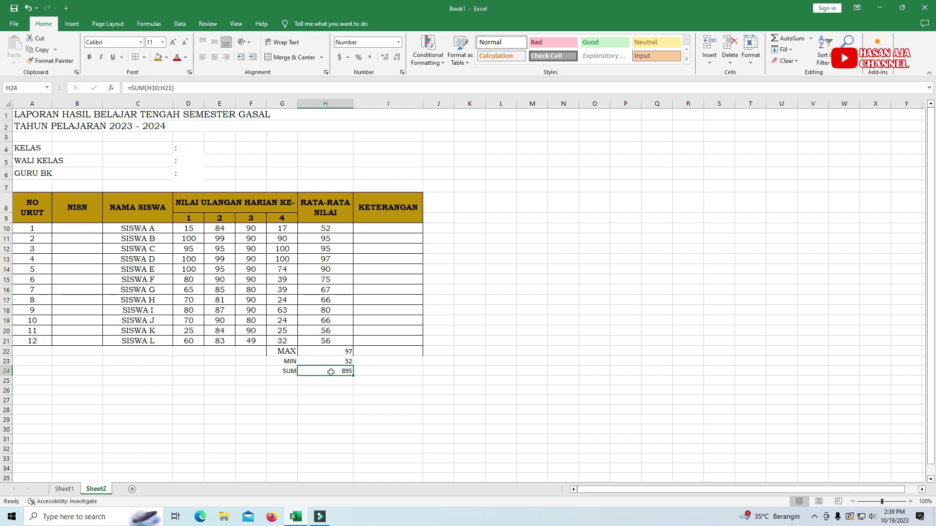
{"action": "left_click", "coordinate": [331, 372]}
- Total SISWA A's scores in J10 with =SUM(D10:G10), giving 206, and centre it
{"action": "left_click", "coordinate": [443, 227]}
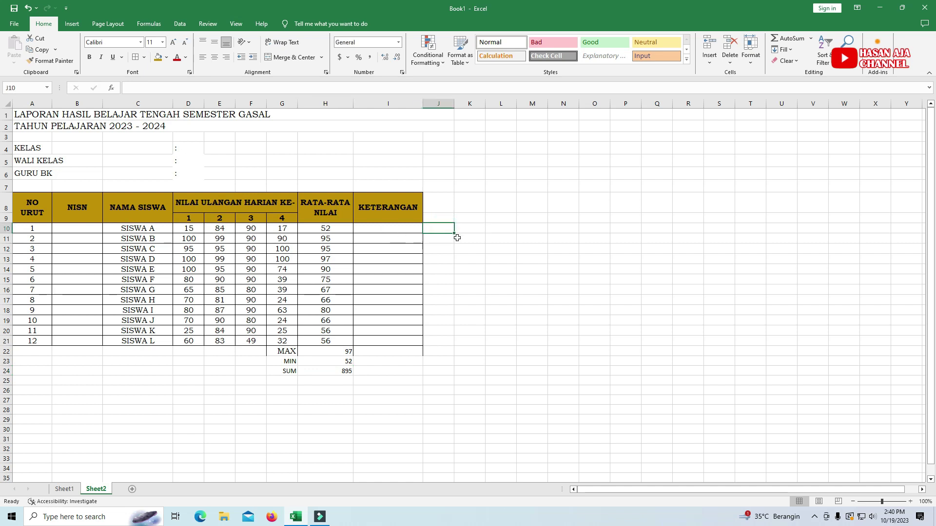
{"action": "type", "text": "=SUM"}
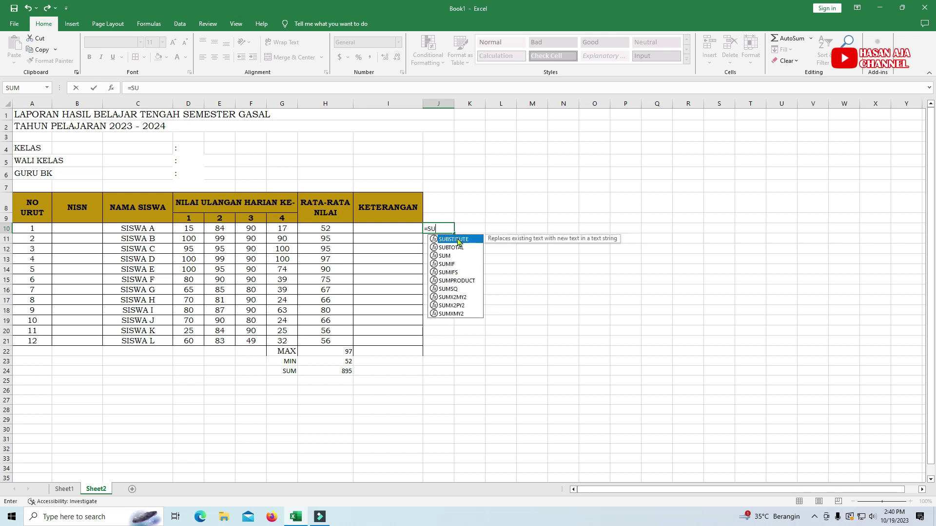
{"action": "double_click", "coordinate": [458, 240]}
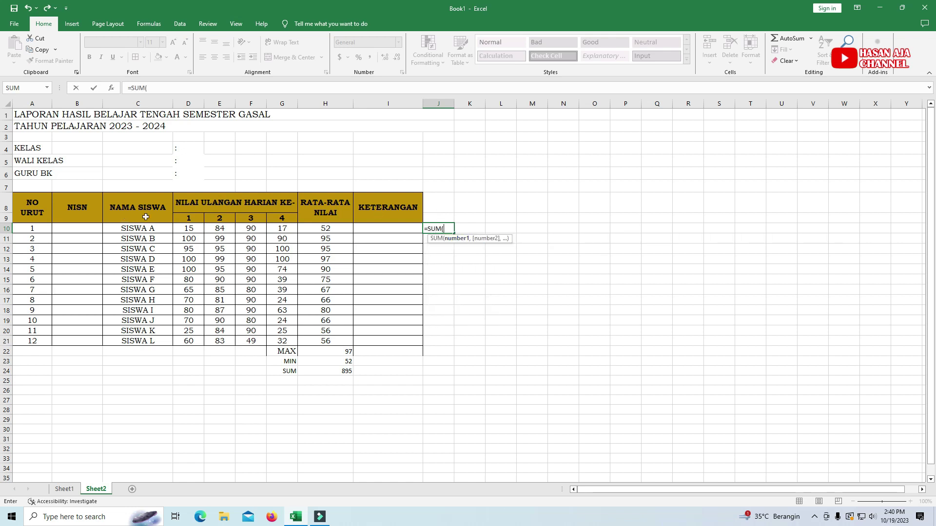
{"action": "left_click_drag", "start_coordinate": [189, 226], "coordinate": [281, 228]}
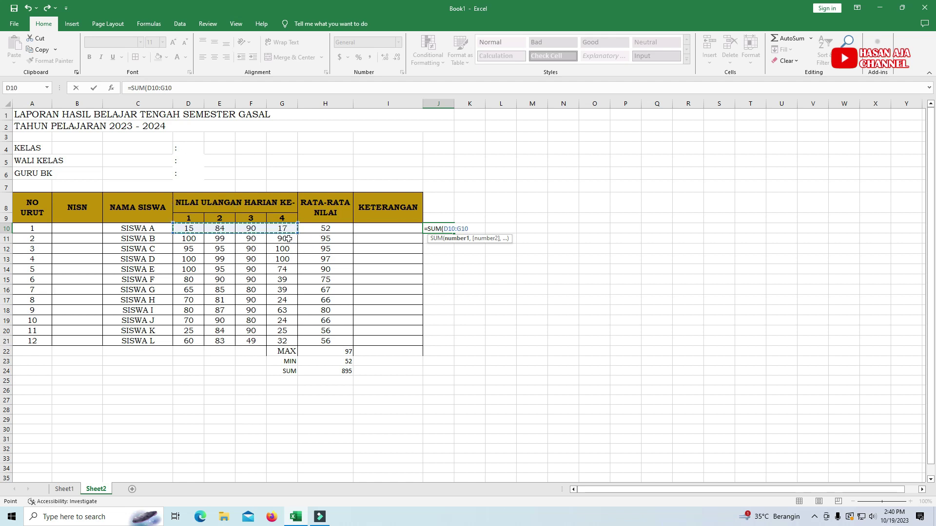
{"action": "key", "text": "Return"}
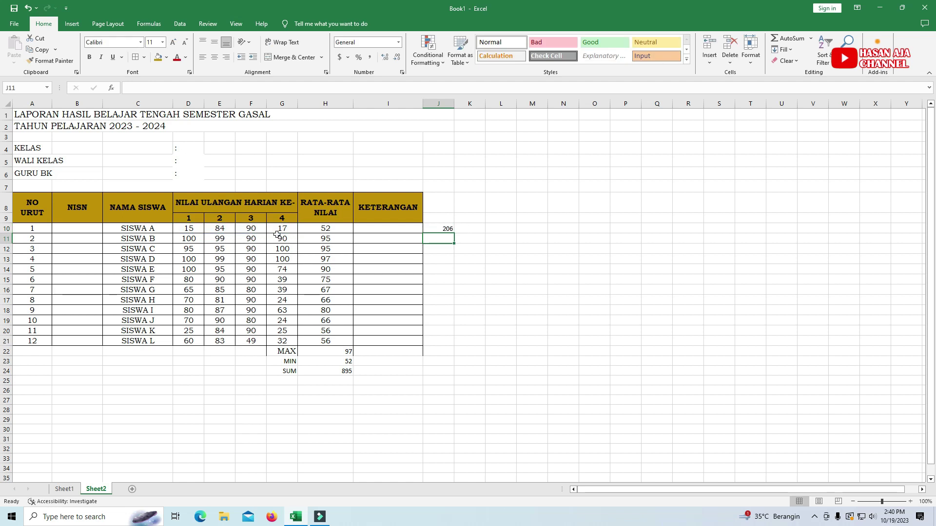
{"action": "left_click", "coordinate": [155, 228]}
{"action": "left_click", "coordinate": [446, 229]}
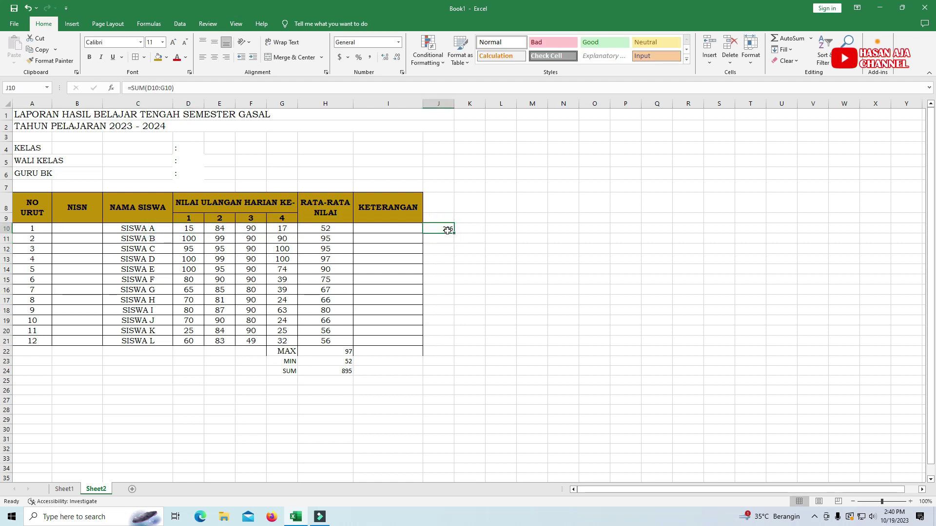
{"action": "left_click", "coordinate": [214, 57]}
{"action": "left_click", "coordinate": [64, 489]}
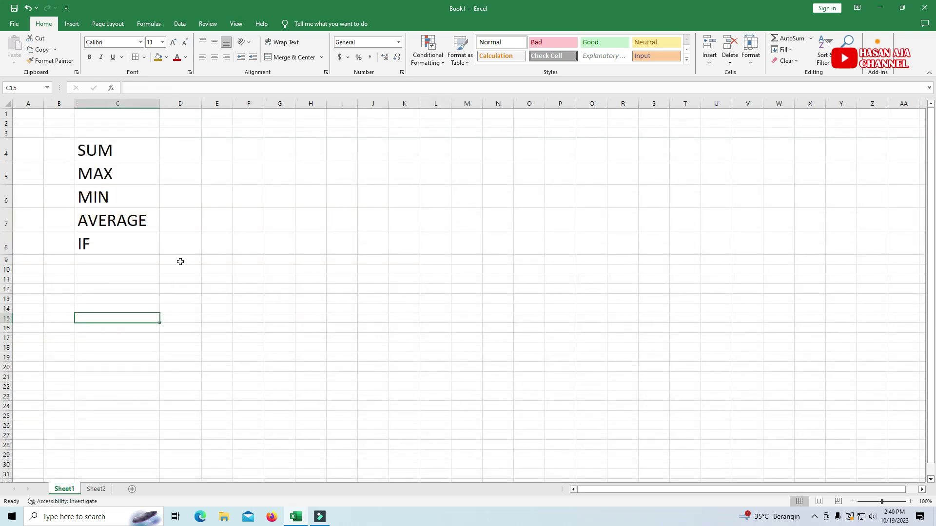
{"action": "left_click", "coordinate": [107, 246]}
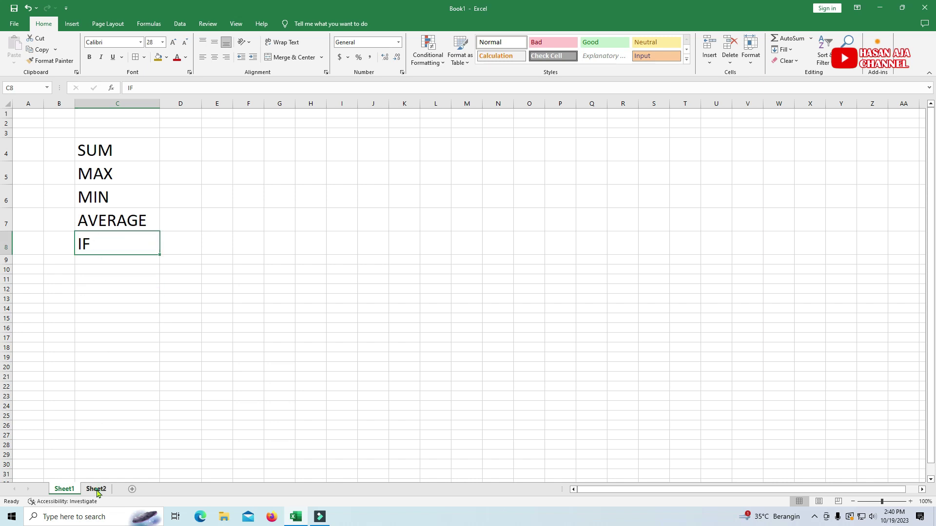
{"action": "left_click", "coordinate": [96, 489]}
{"action": "left_click", "coordinate": [391, 228]}
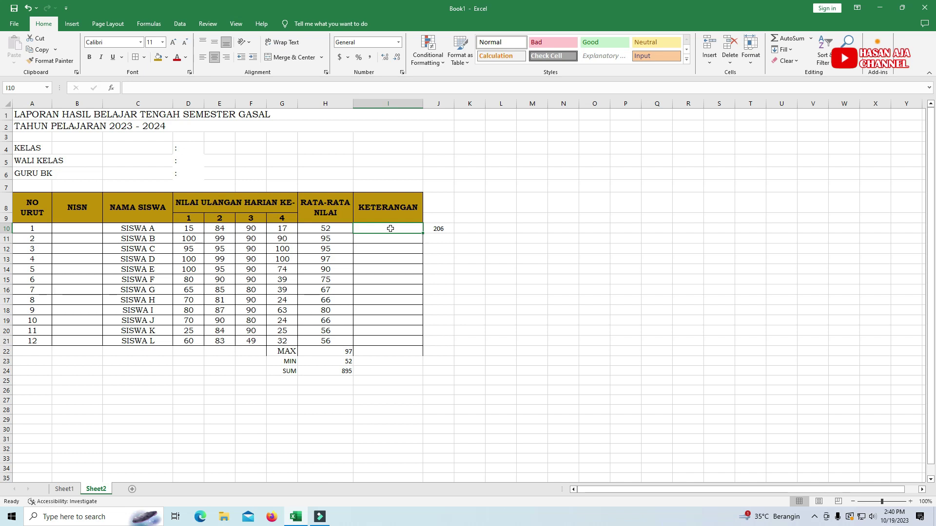
- Enter =IF(H10>=75,"TUNTAS","REMEDIAL") in I10 as SISWA A's remark
{"action": "type", "text": "="}
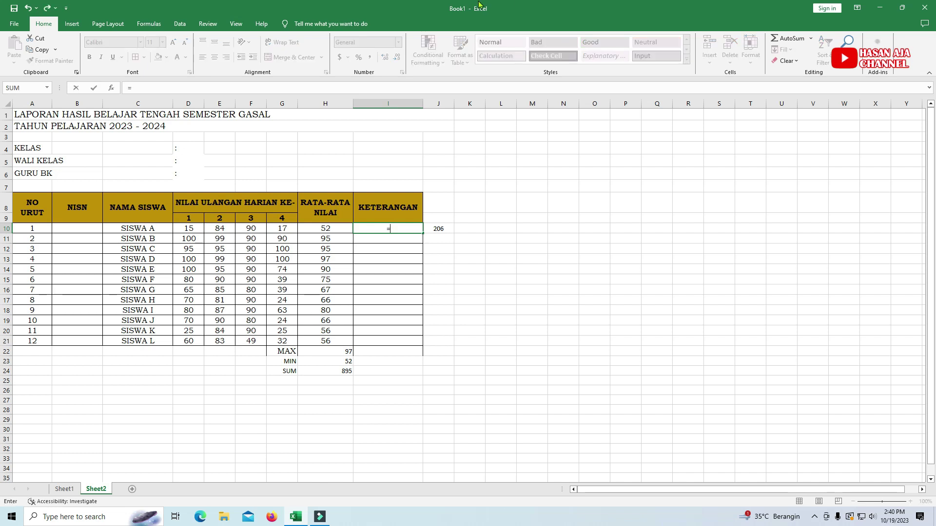
{"action": "type", "text": "IF"}
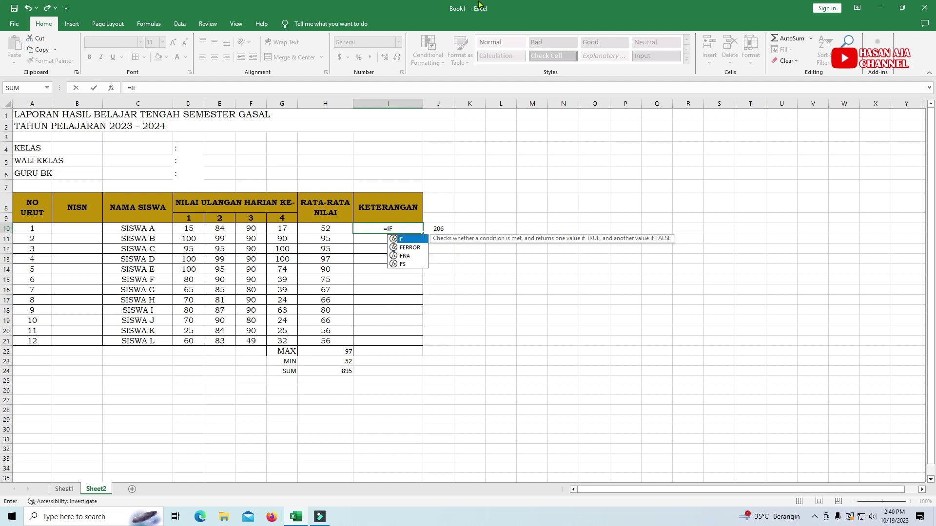
{"action": "type", "text": "("}
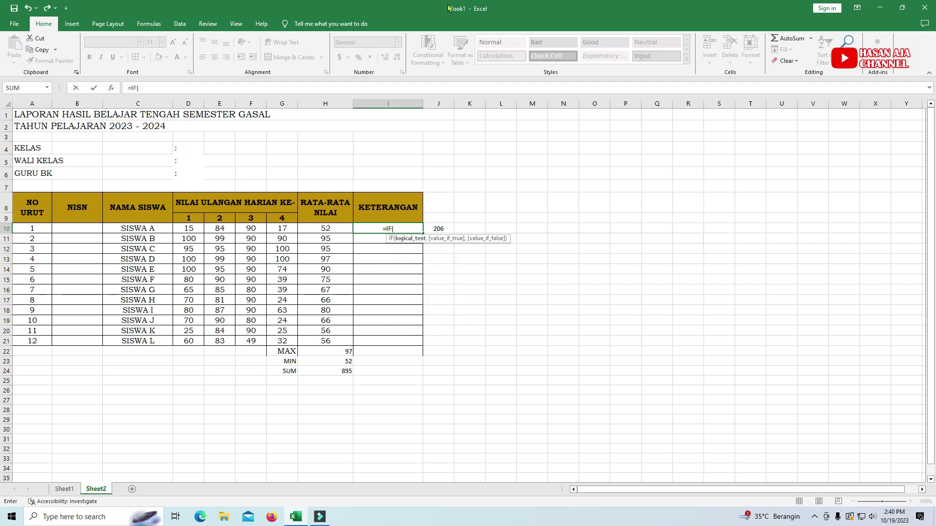
{"action": "left_click", "coordinate": [334, 228]}
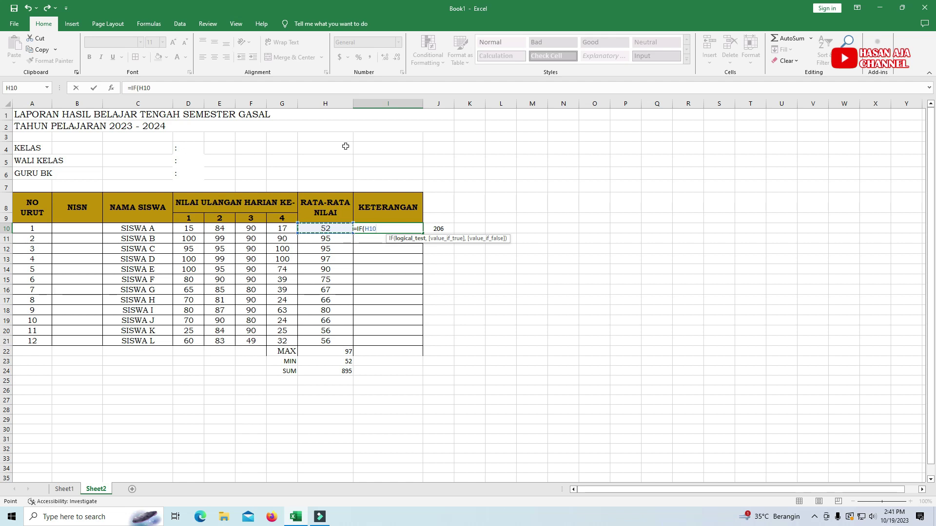
{"action": "type", "text": ">=7"}
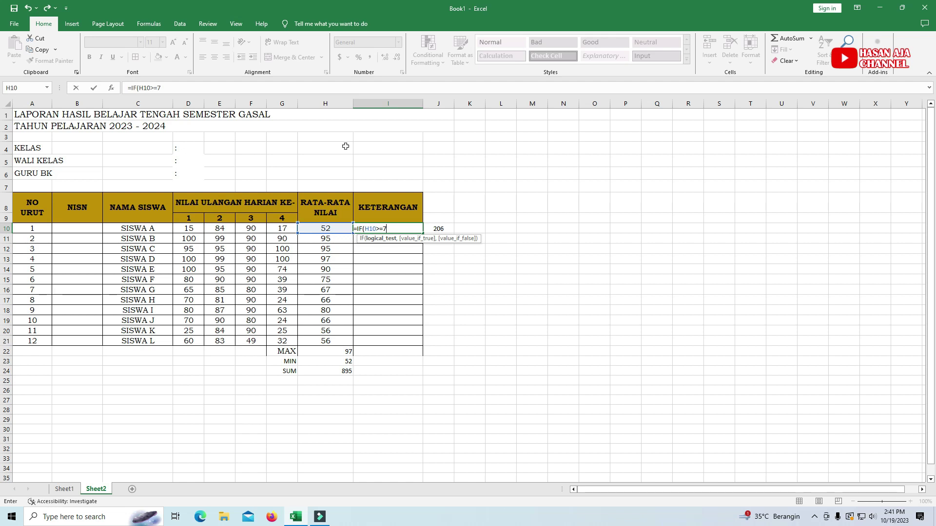
{"action": "type", "text": "5,"}
{"action": "type", "text": "\"TUNTAS\""}
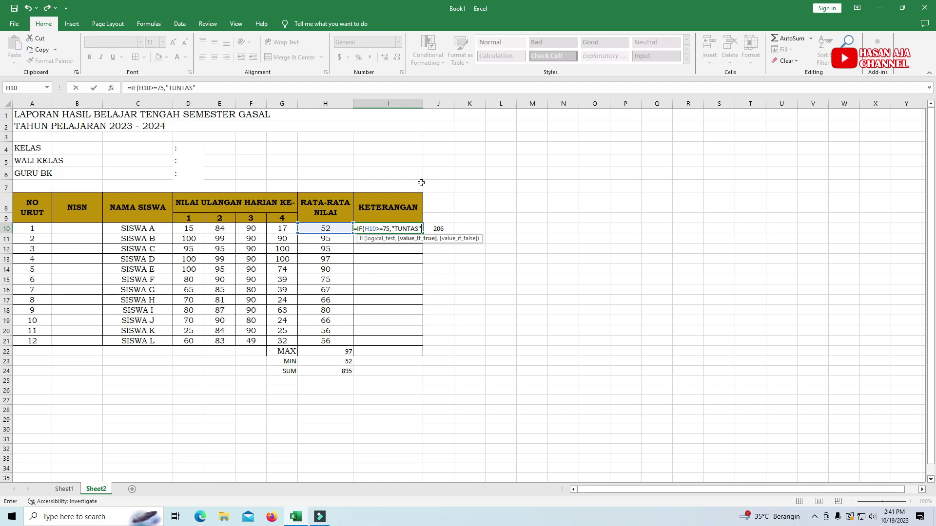
{"action": "type", "text": ","}
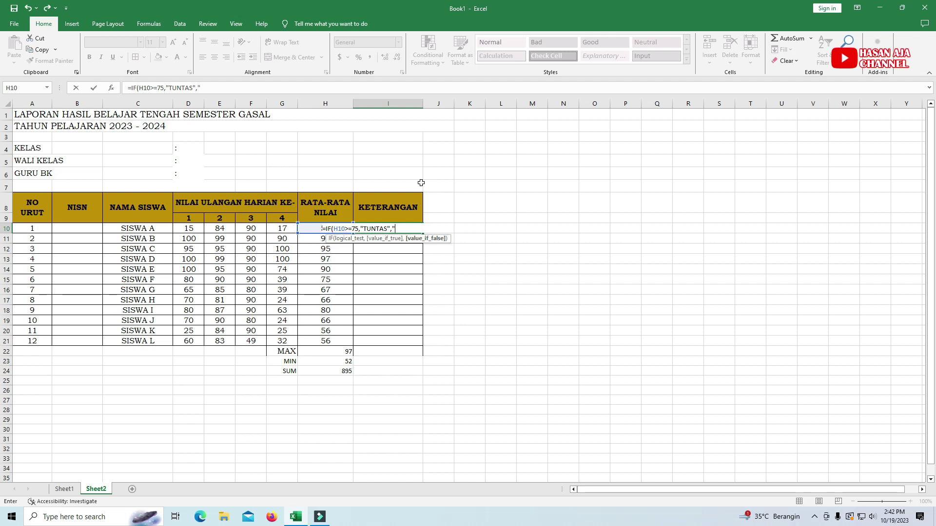
{"action": "type", "text": "EMEDIAL\""}
{"action": "type", "text": ")"}
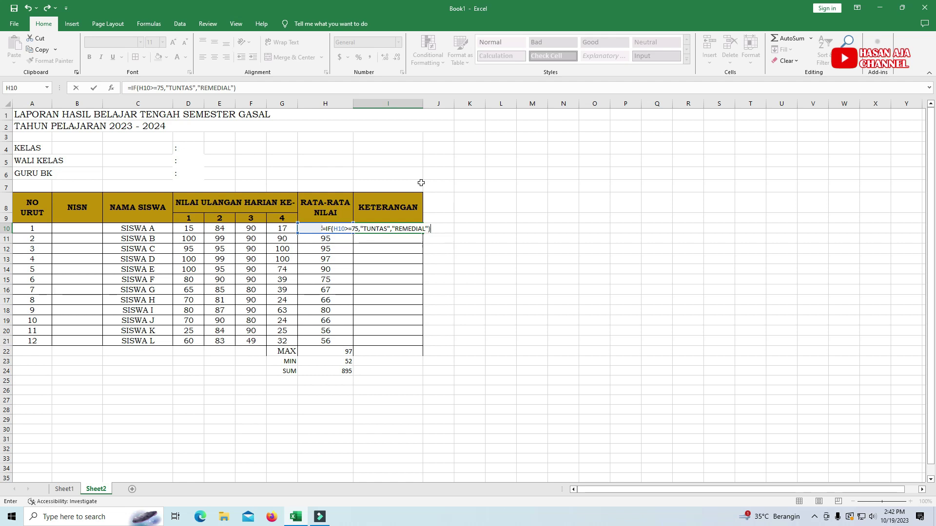
{"action": "key", "text": "Return"}
- Copy I10's TUNTAS/REMEDIAL formula down into I11:I21
{"action": "left_click", "coordinate": [386, 228]}
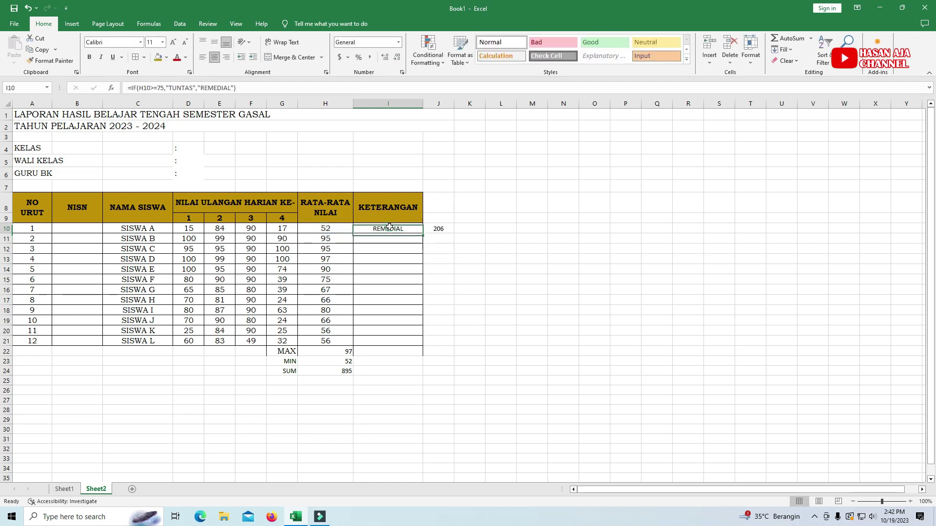
{"action": "left_click", "coordinate": [346, 230]}
{"action": "left_click", "coordinate": [409, 229]}
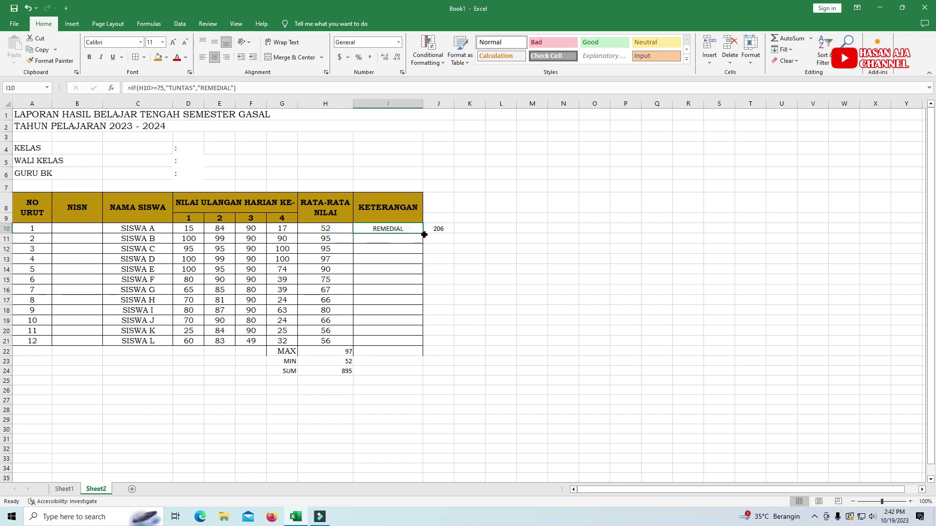
{"action": "left_click_drag", "start_coordinate": [424, 236], "coordinate": [425, 347]}
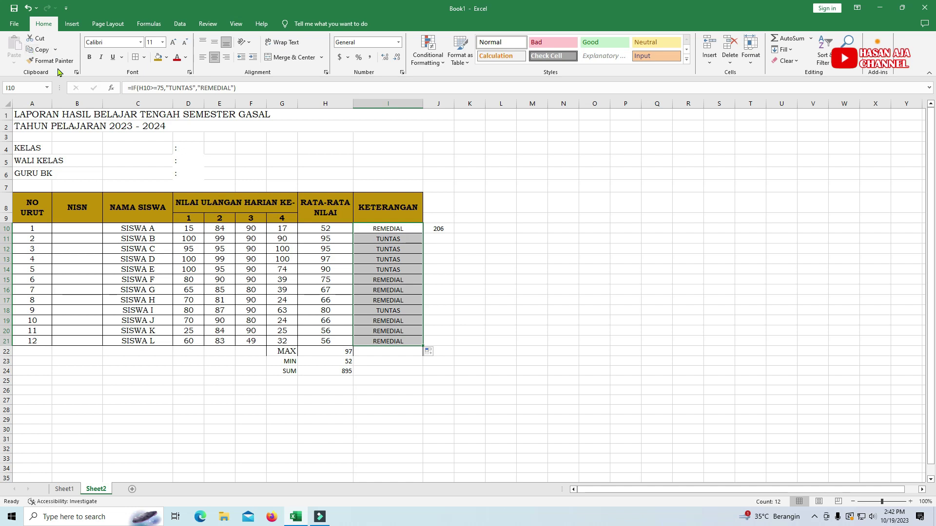
{"action": "left_click", "coordinate": [390, 226]}
{"action": "left_click", "coordinate": [41, 49]}
{"action": "left_click_drag", "start_coordinate": [388, 239], "coordinate": [395, 341]}
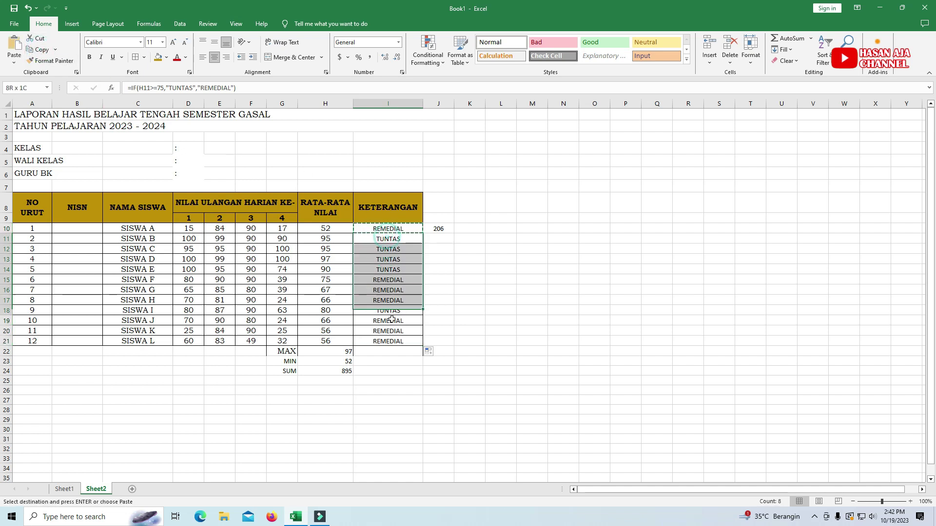
{"action": "left_click", "coordinate": [14, 46]}
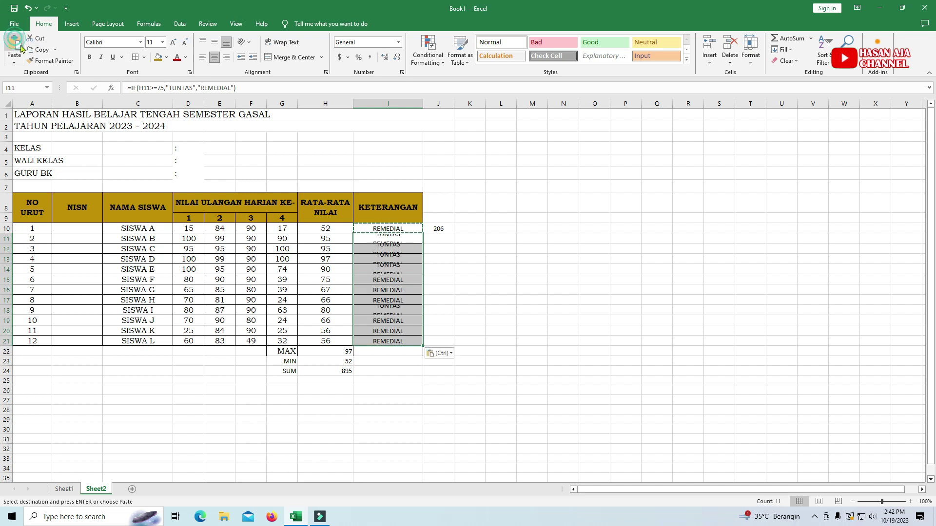
{"action": "left_click", "coordinate": [397, 311]}
- Verify that the remarks in I10, I16 and I21 reference their own rows' averages
{"action": "left_click", "coordinate": [400, 229]}
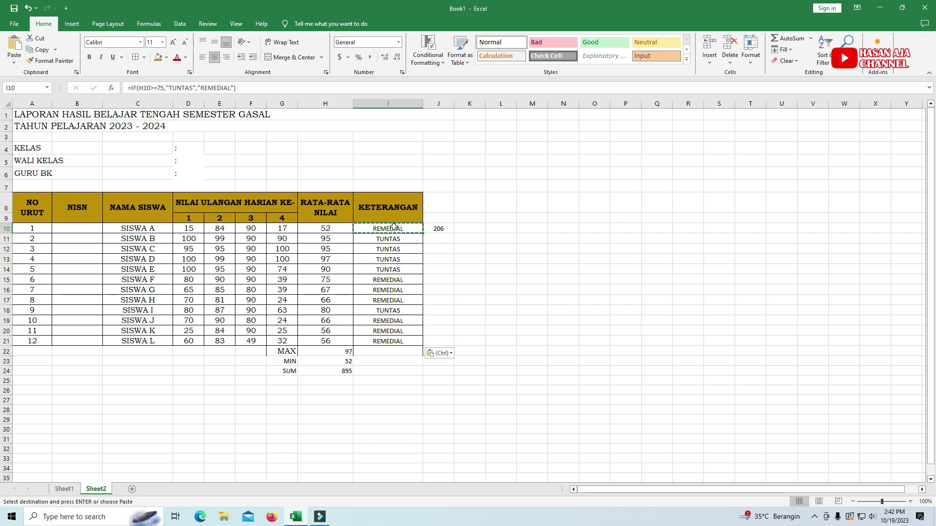
{"action": "left_click", "coordinate": [402, 290]}
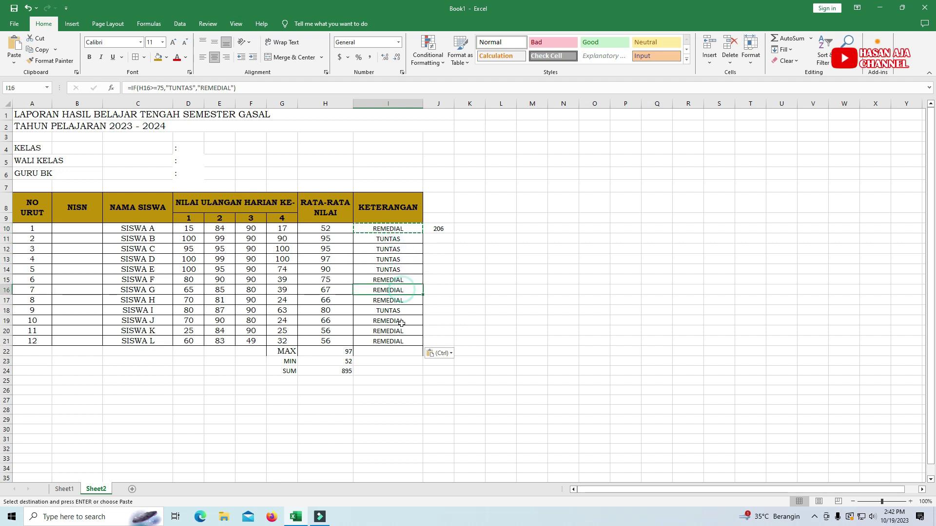
{"action": "left_click", "coordinate": [397, 341]}
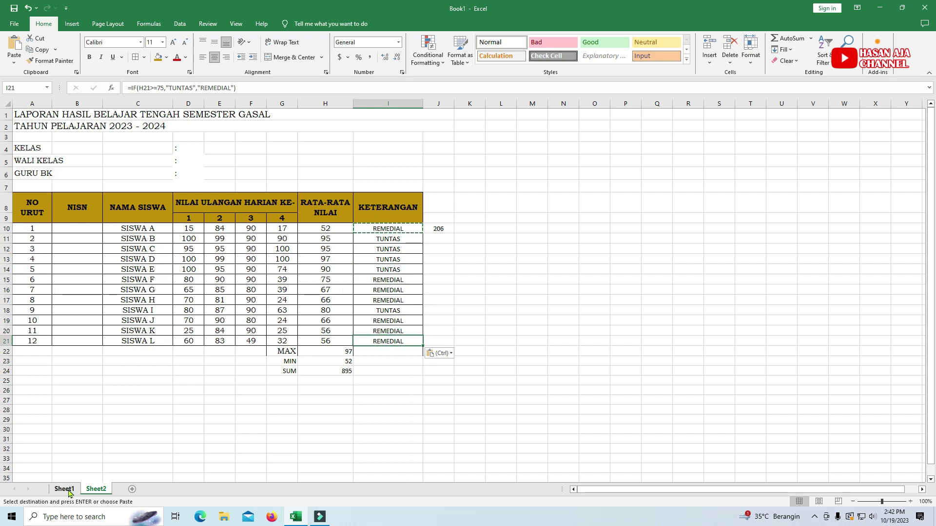
{"action": "left_click", "coordinate": [385, 351]}
- Add COUNTIF below IF in Sheet1's function list, then return to Sheet2
{"action": "left_click", "coordinate": [63, 489]}
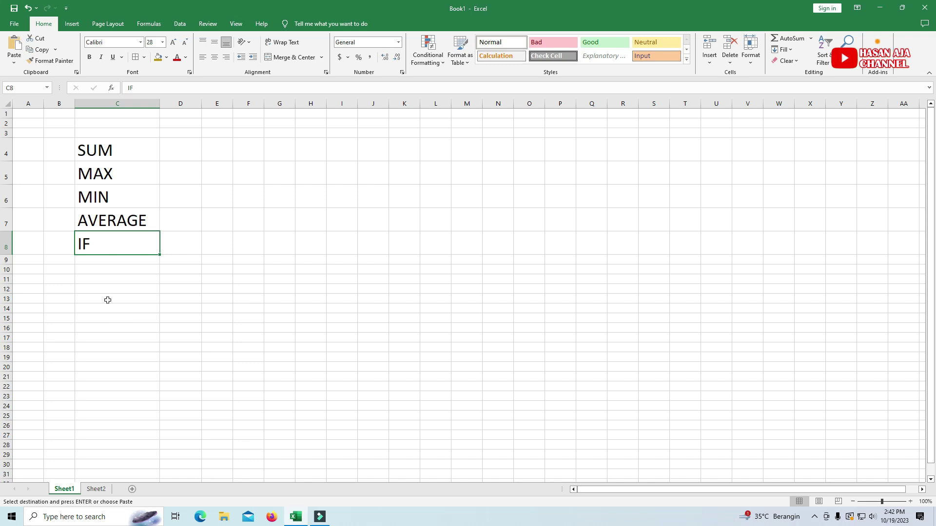
{"action": "left_click", "coordinate": [101, 260]}
{"action": "type", "text": "COUNT"}
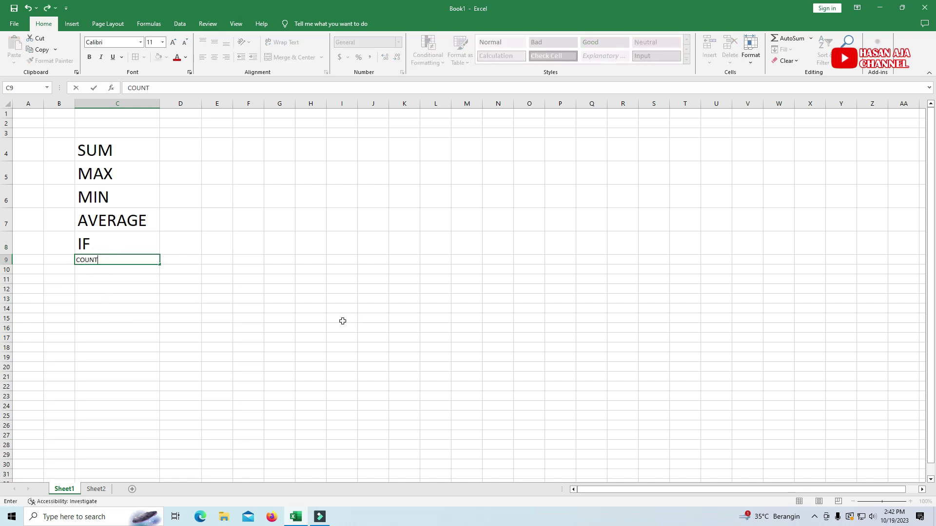
{"action": "key", "text": "Return"}
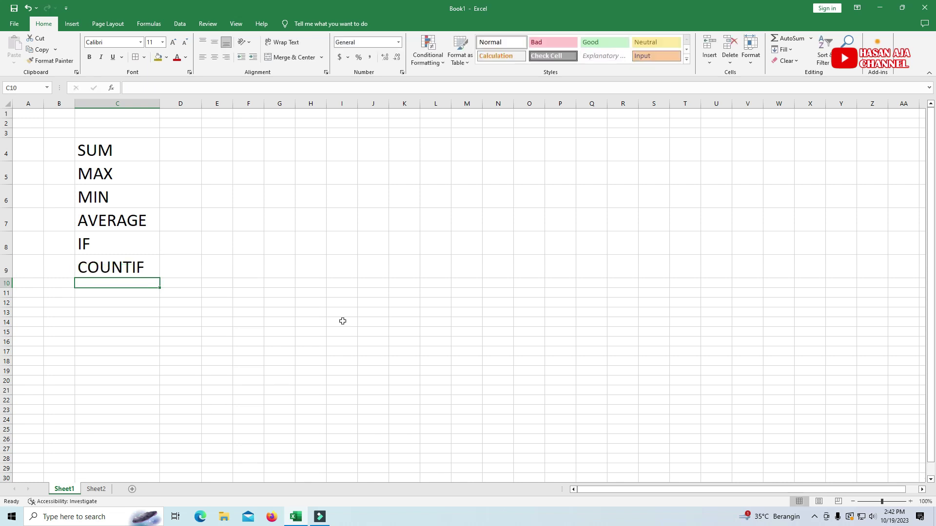
{"action": "left_click", "coordinate": [96, 489]}
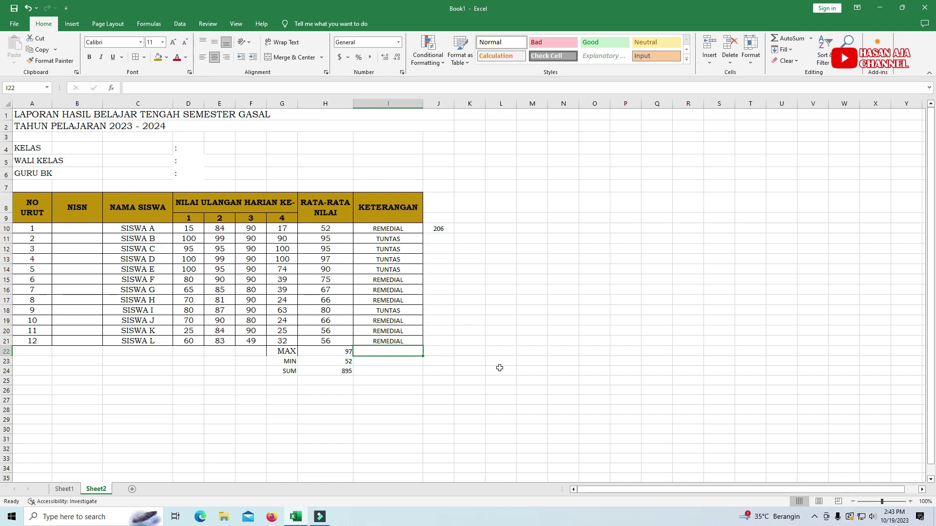
- Enter =COUNTIF(I10:I21,"TUNTAS") in I22 to count the TUNTAS remarks, giving 5
{"action": "type", "text": "="}
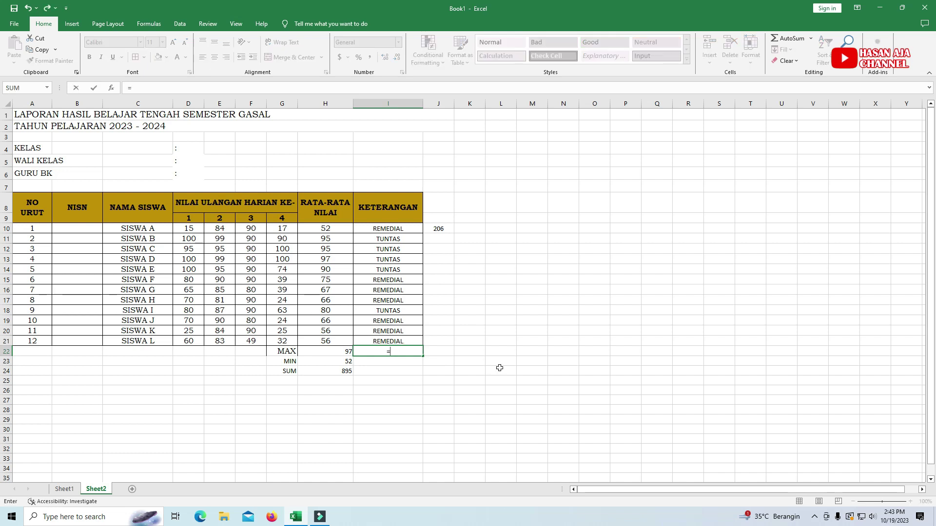
{"action": "type", "text": "COUNTIF"}
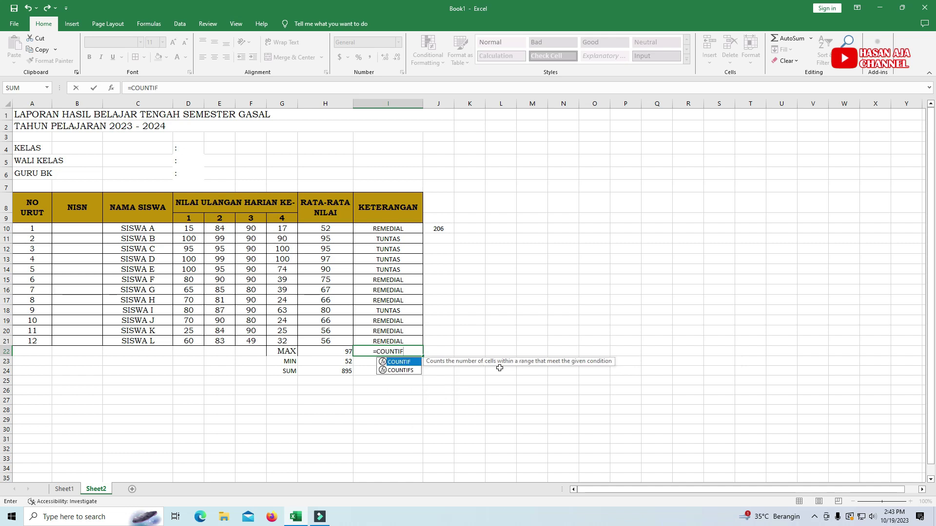
{"action": "type", "text": "("}
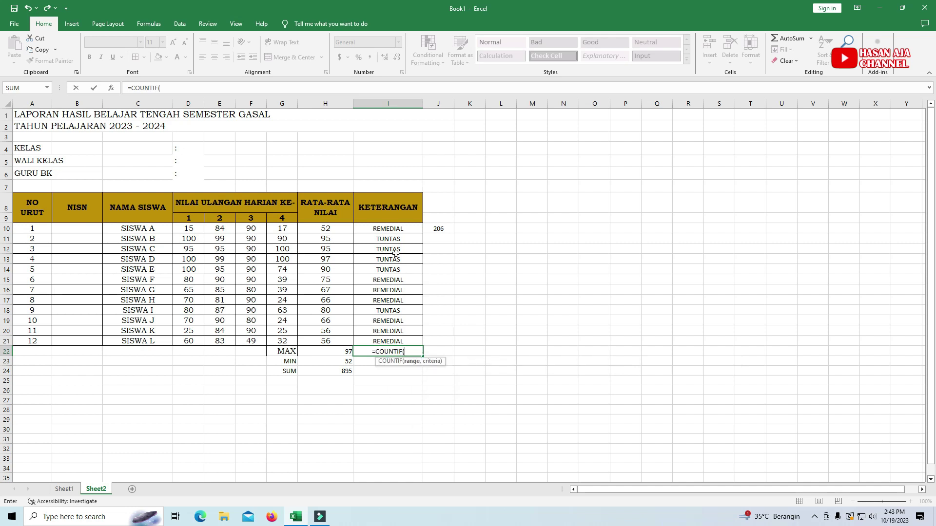
{"action": "left_click_drag", "start_coordinate": [397, 229], "coordinate": [391, 286]}
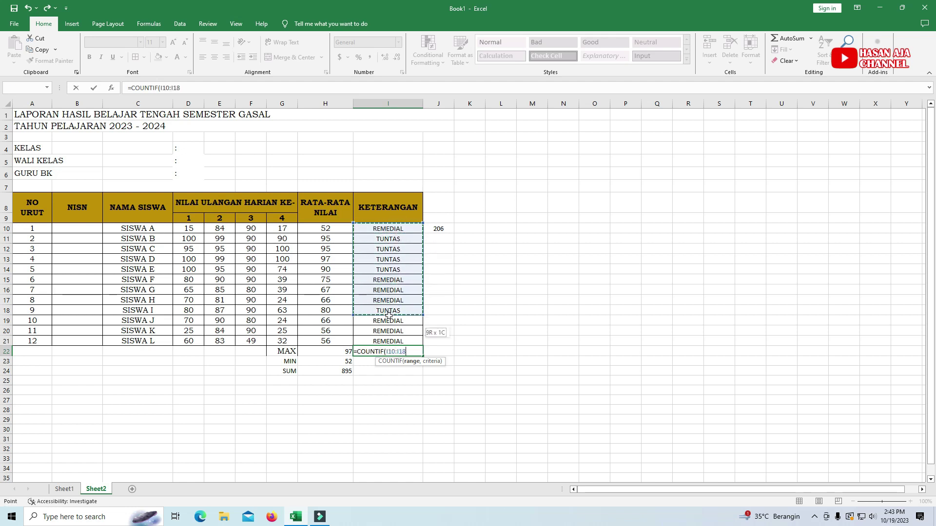
{"action": "left_click_drag", "start_coordinate": [391, 287], "coordinate": [390, 341]}
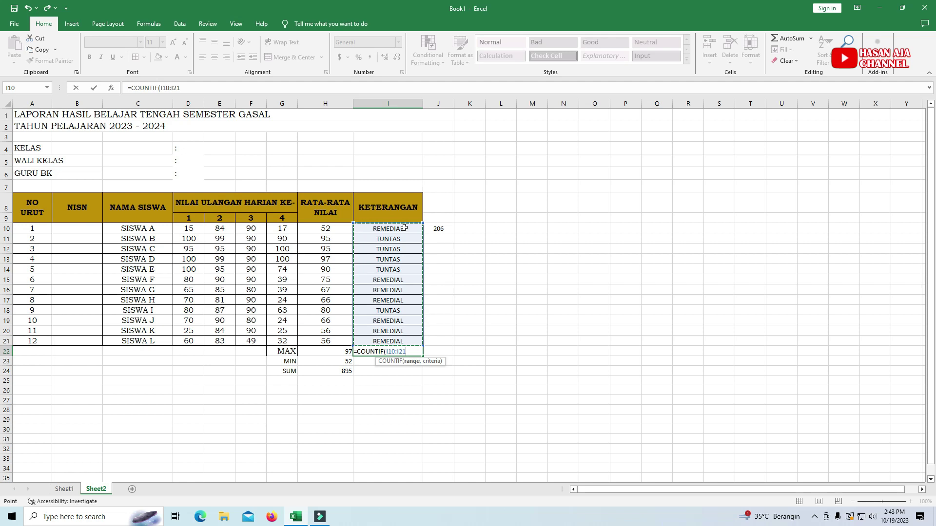
{"action": "type", "text": ","}
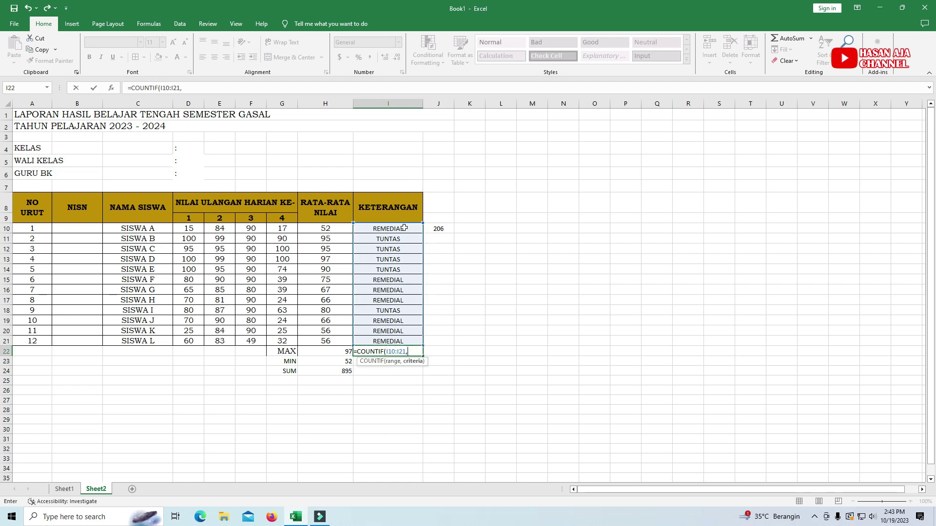
{"action": "type", "text": "\"T"}
{"action": "type", "text": "UNTAS"}
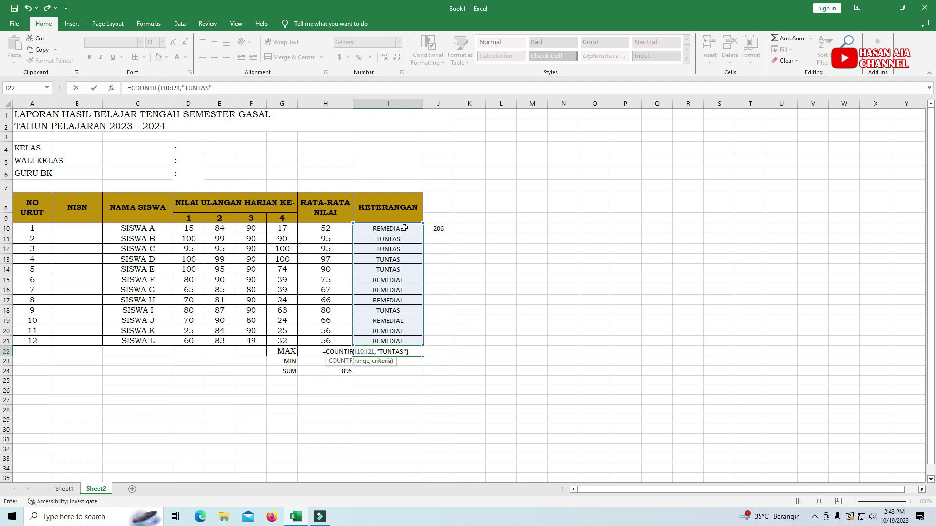
{"action": "key", "text": "Return"}
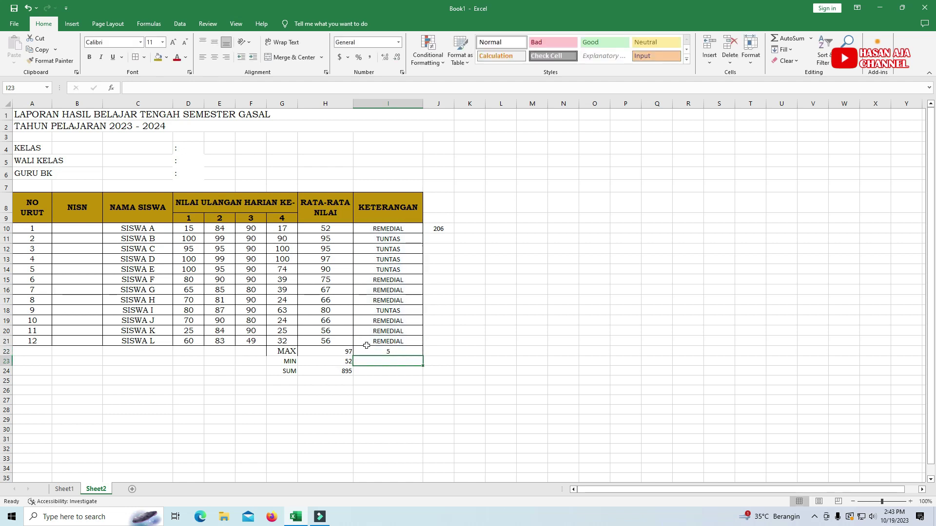
{"action": "left_click", "coordinate": [393, 352]}
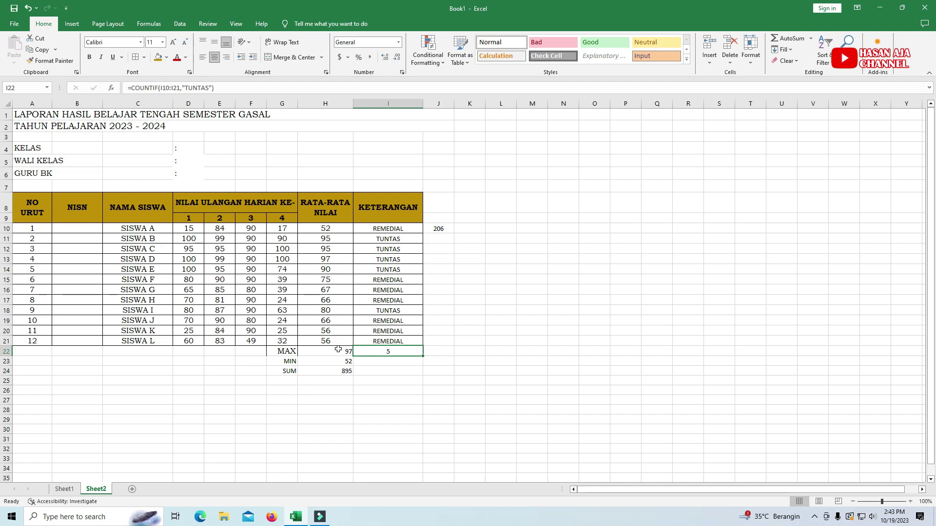
- Label the TUNTAS count by typing TUNTAS in J22
{"action": "left_click", "coordinate": [438, 351]}
{"action": "type", "text": "TUN"}
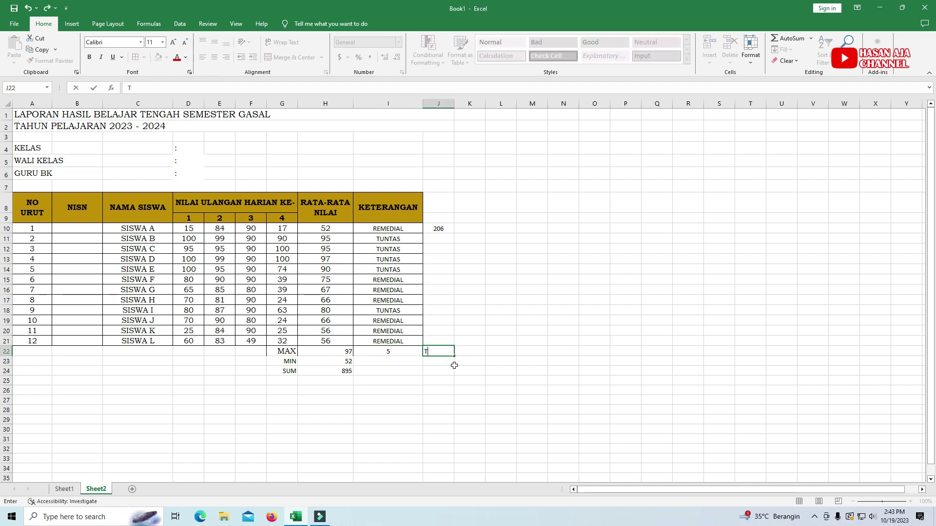
{"action": "type", "text": "TAS"}
{"action": "key", "text": "Return"}
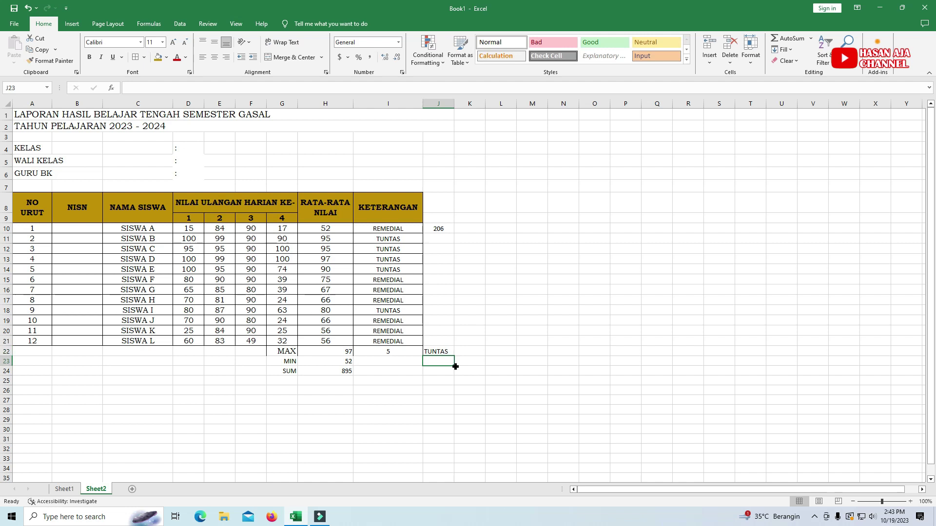
{"action": "left_click", "coordinate": [392, 349]}
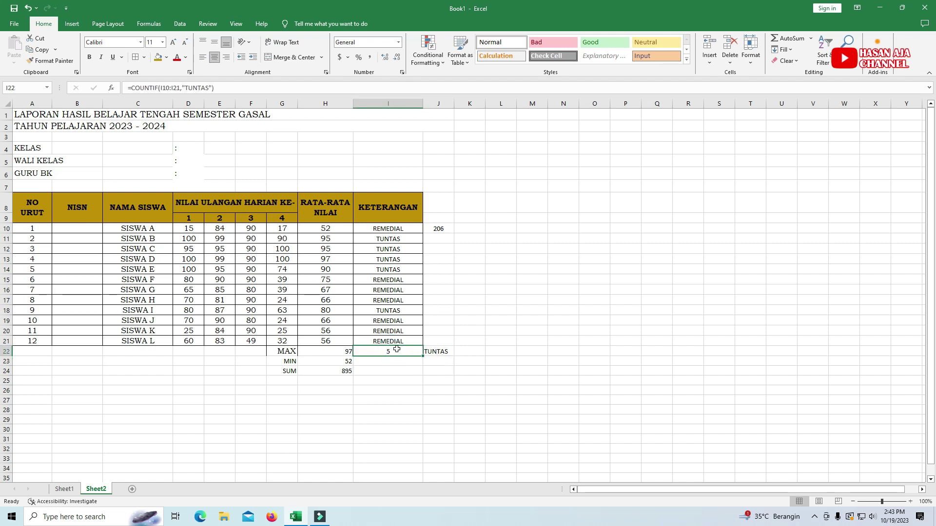
{"action": "left_click", "coordinate": [398, 364]}
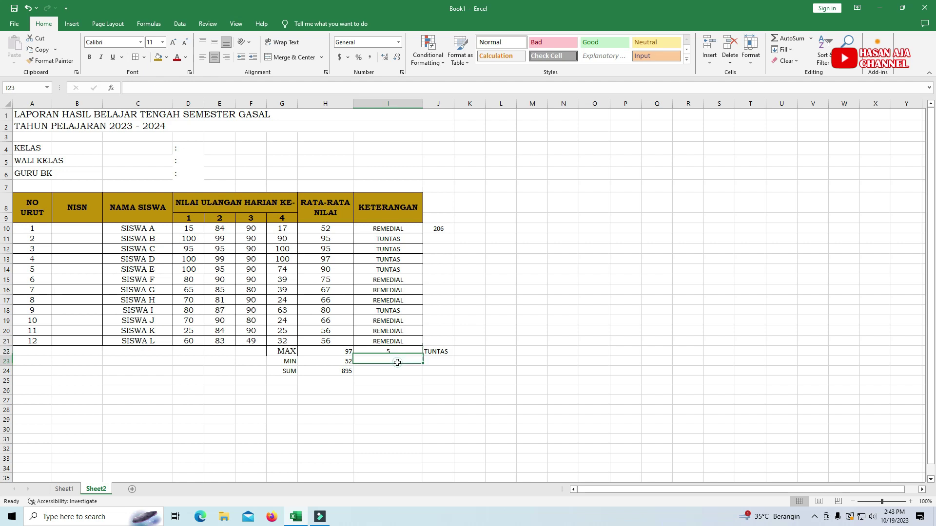
- Enter =COUNTIF(I10:I21,"REMEDIAL") in I23 to count the REMEDIAL remarks, giving 7
{"action": "type", "text": "="}
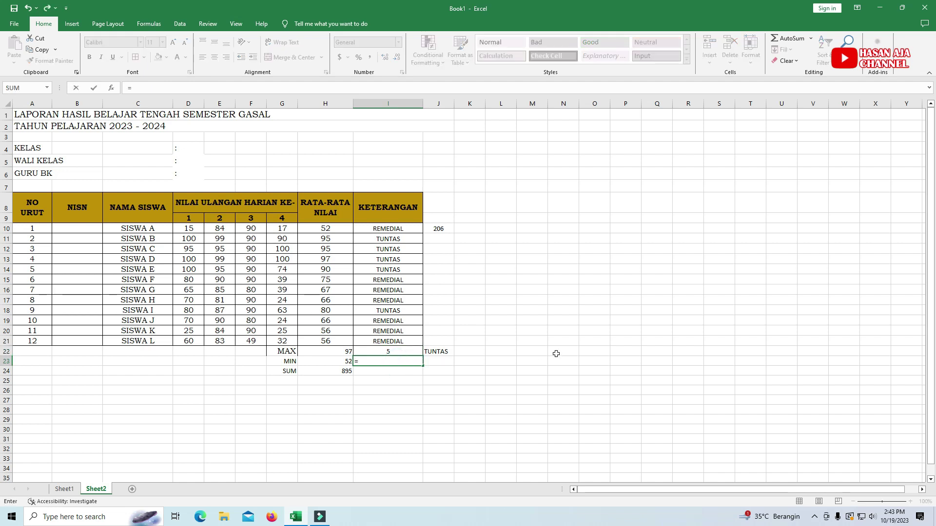
{"action": "type", "text": "COUNTIF("}
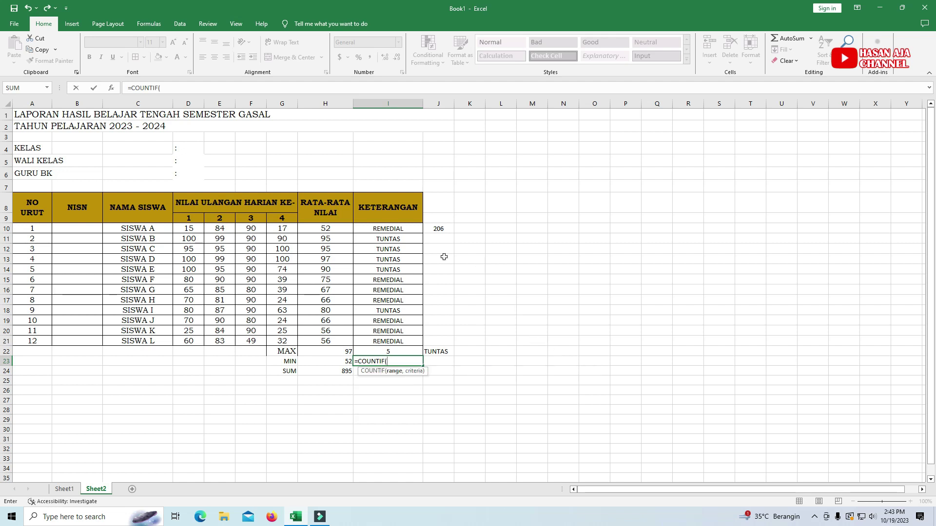
{"action": "left_click_drag", "start_coordinate": [396, 227], "coordinate": [398, 342]}
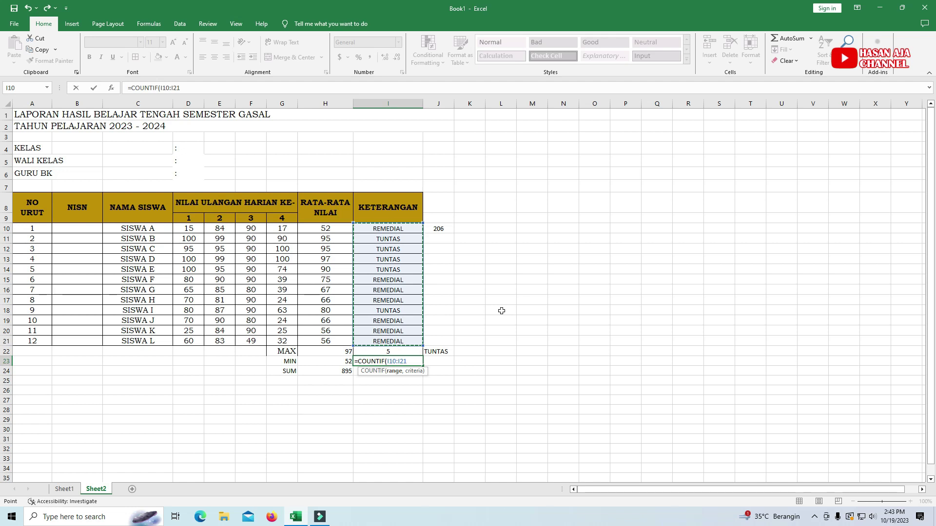
{"action": "type", "text": ","}
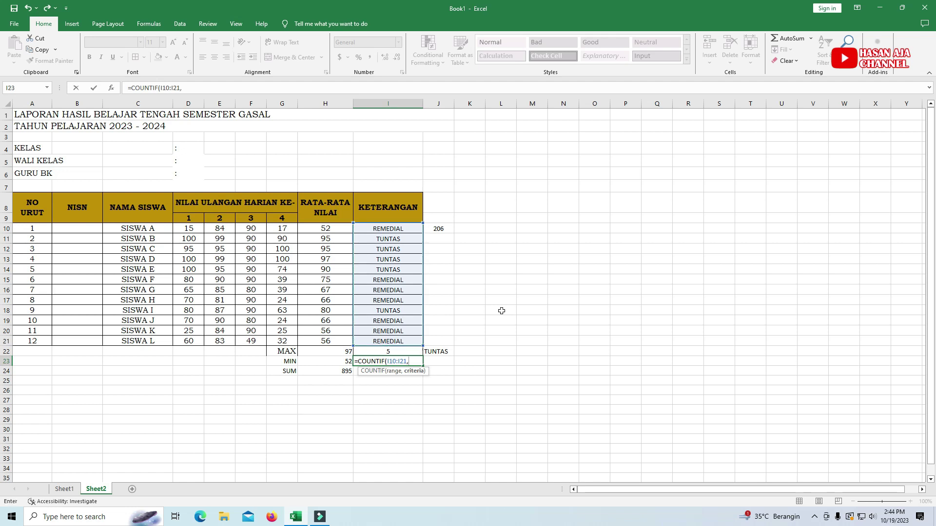
{"action": "type", "text": "\"REMEDIAL\""}
{"action": "type", "text": ")"}
{"action": "key", "text": "Return"}
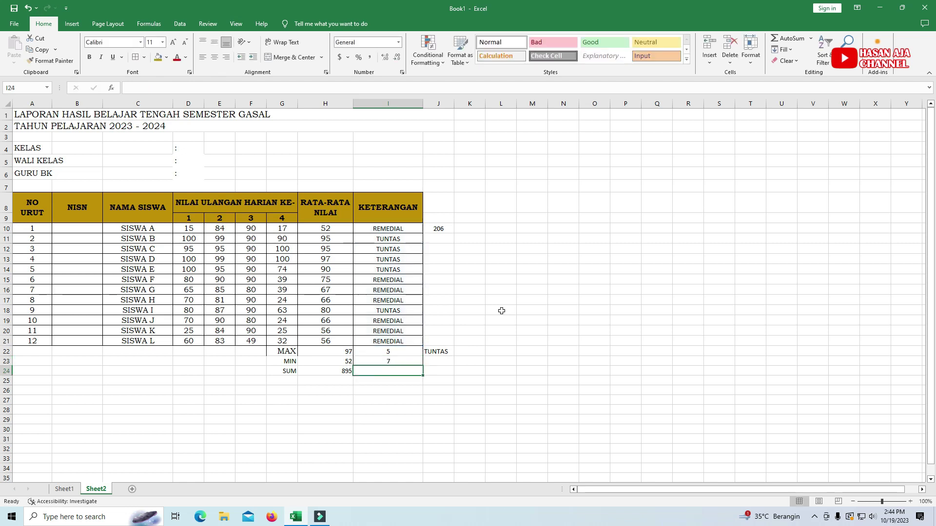
- Label the count REMEDIAL in J23 and widen column J to fit the labels
{"action": "left_click", "coordinate": [443, 363]}
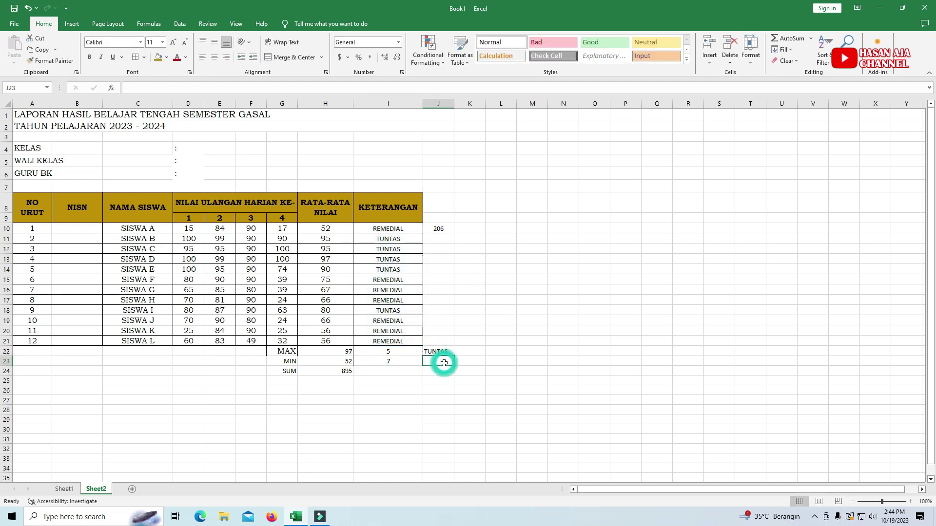
{"action": "type", "text": "REMEDIAL"}
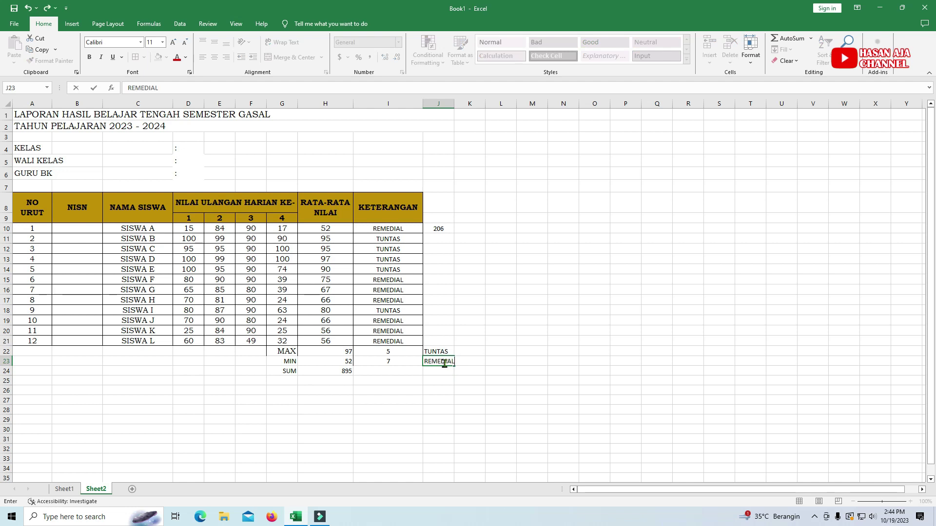
{"action": "key", "text": "Return"}
{"action": "left_click_drag", "start_coordinate": [459, 103], "coordinate": [466, 103]}
{"action": "left_click", "coordinate": [401, 359]}
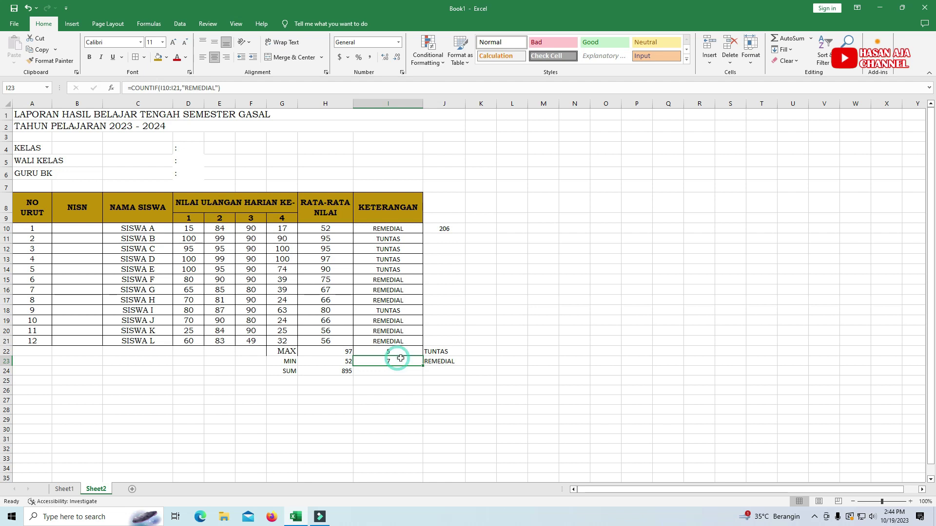
{"action": "left_click", "coordinate": [399, 362]}
{"action": "left_click", "coordinate": [64, 488]}
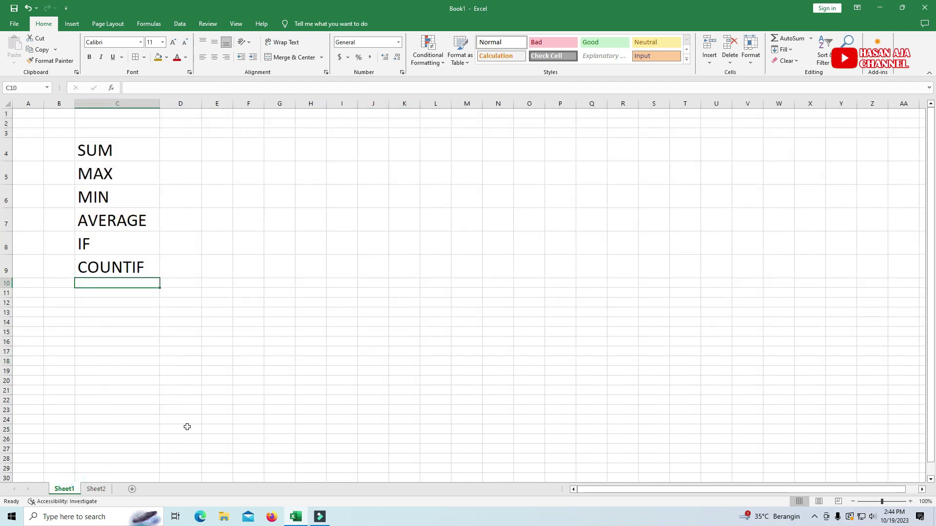
{"action": "left_click", "coordinate": [96, 489]}
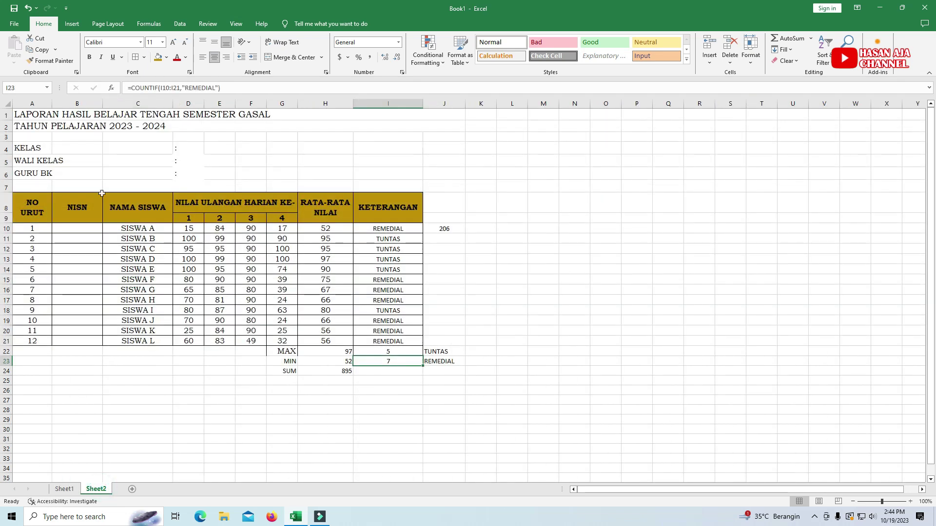